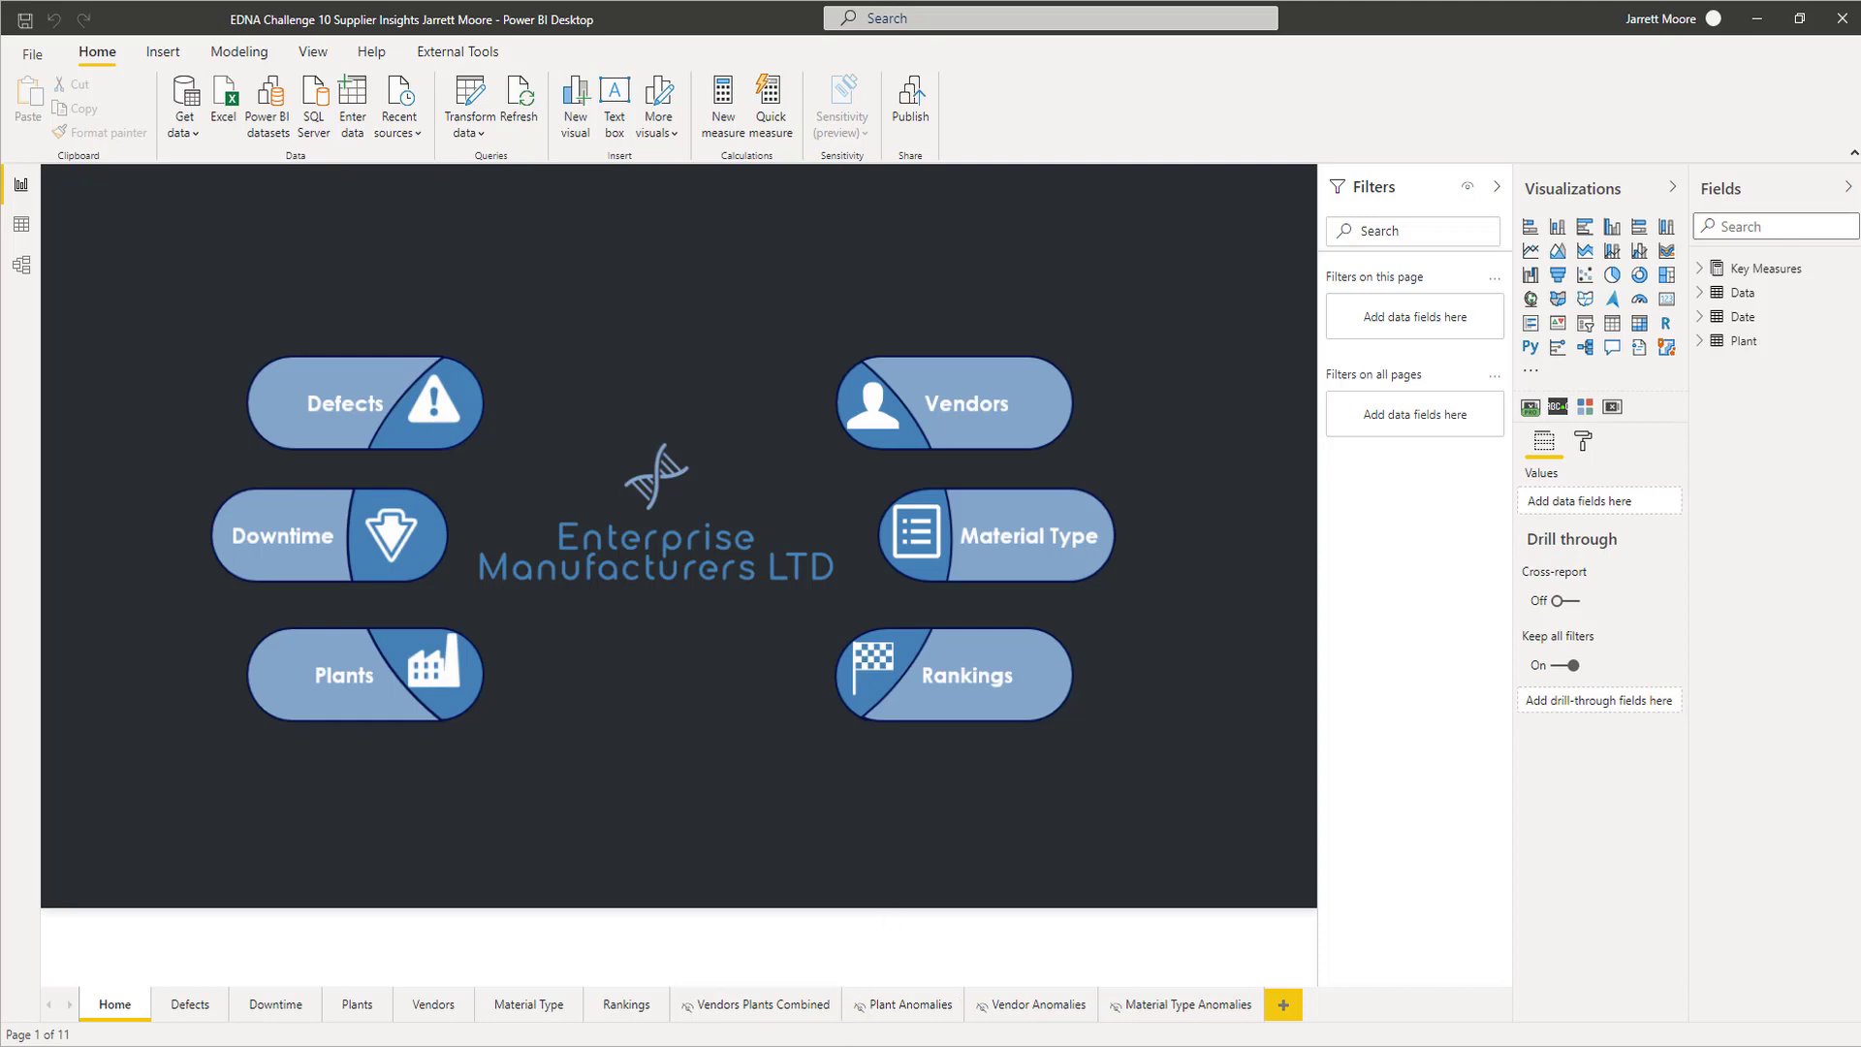
# Open the Power BI February 2021 Feature Summary blog post and scroll to its list of updates from Reporting through Mobile
pyautogui.click(835, 962)
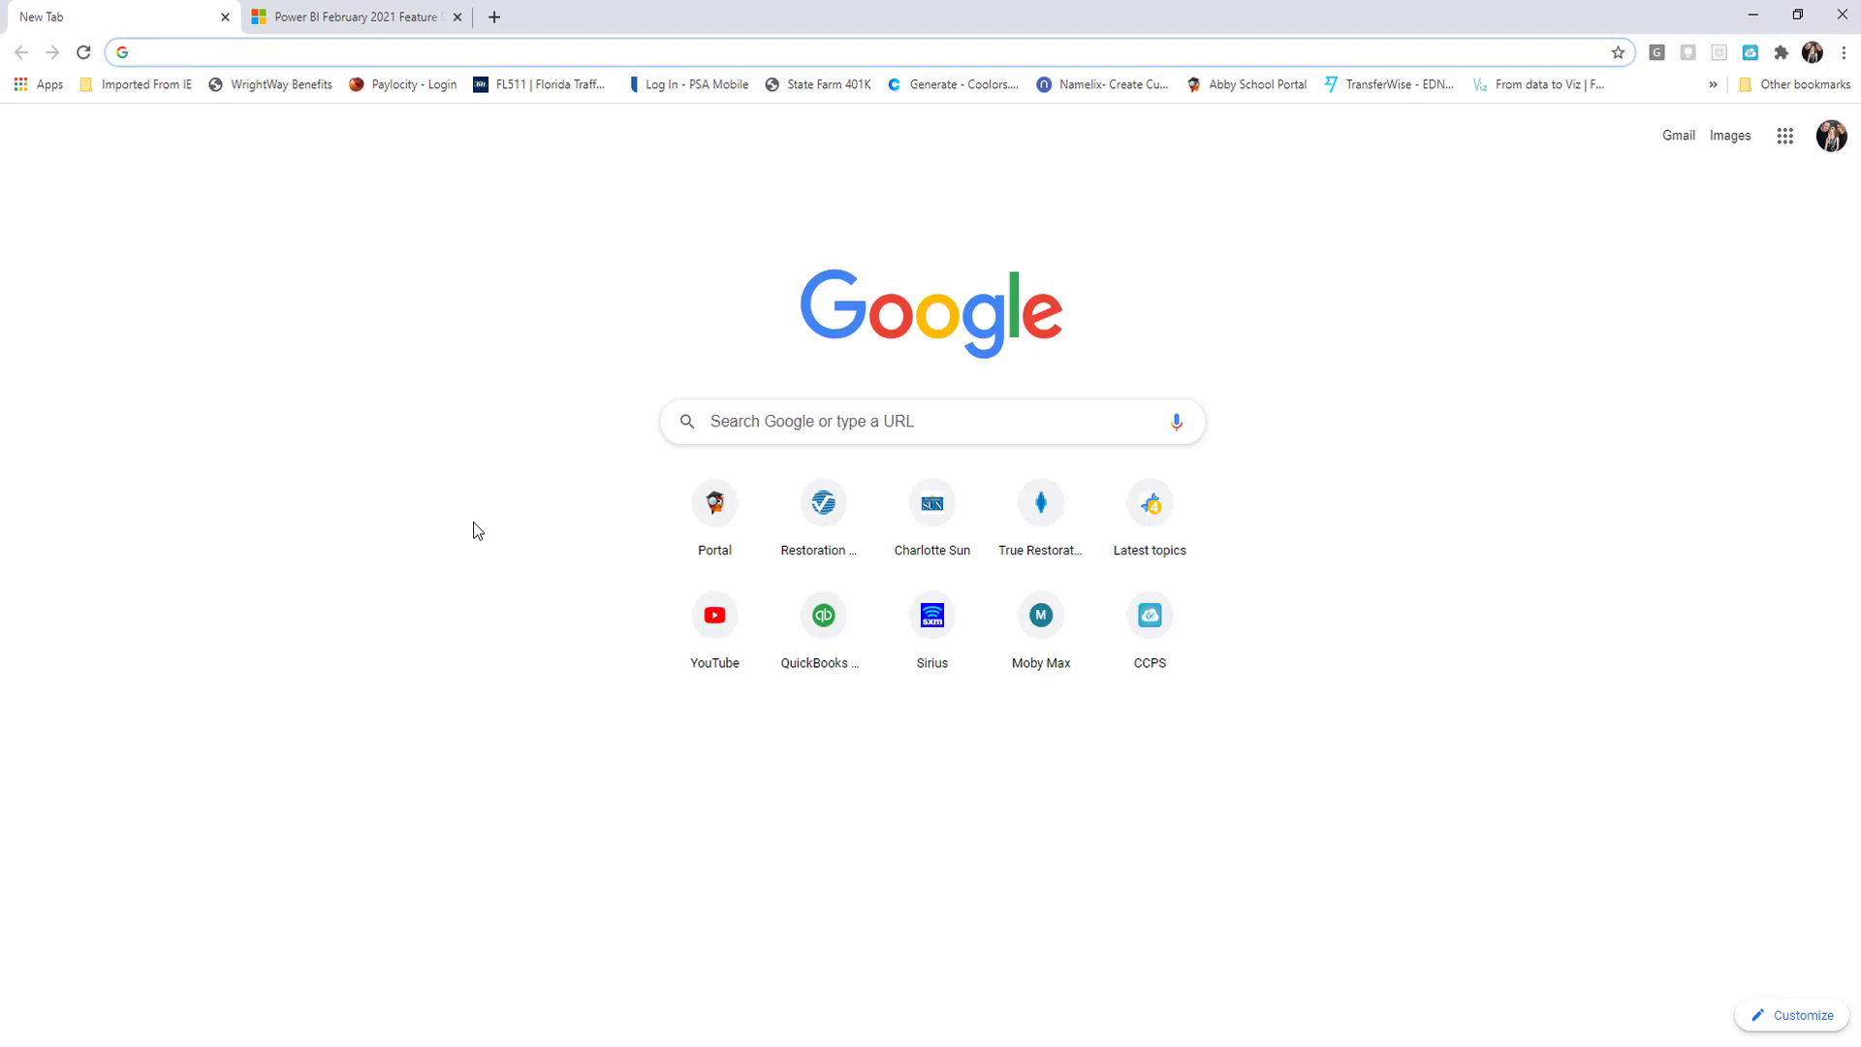
pyautogui.click(378, 17)
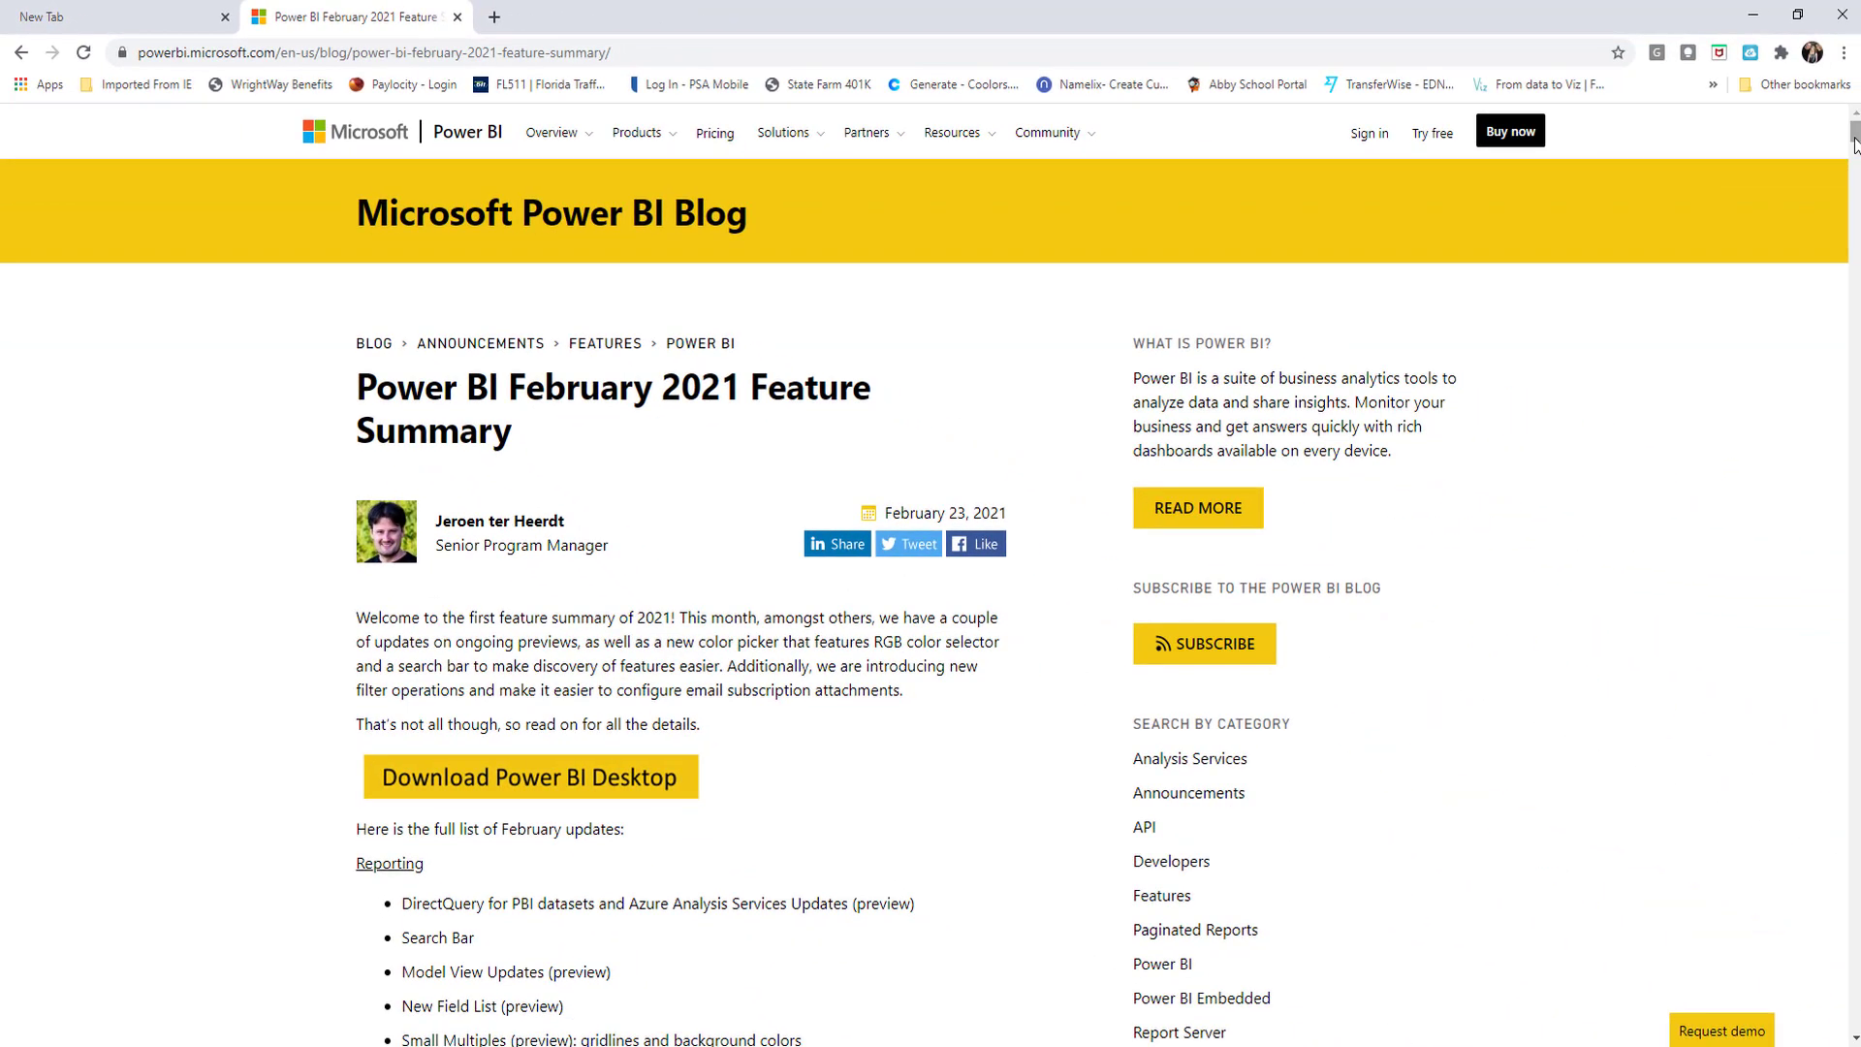
pyautogui.moveTo(1855, 141); pyautogui.dragTo(1846, 160)
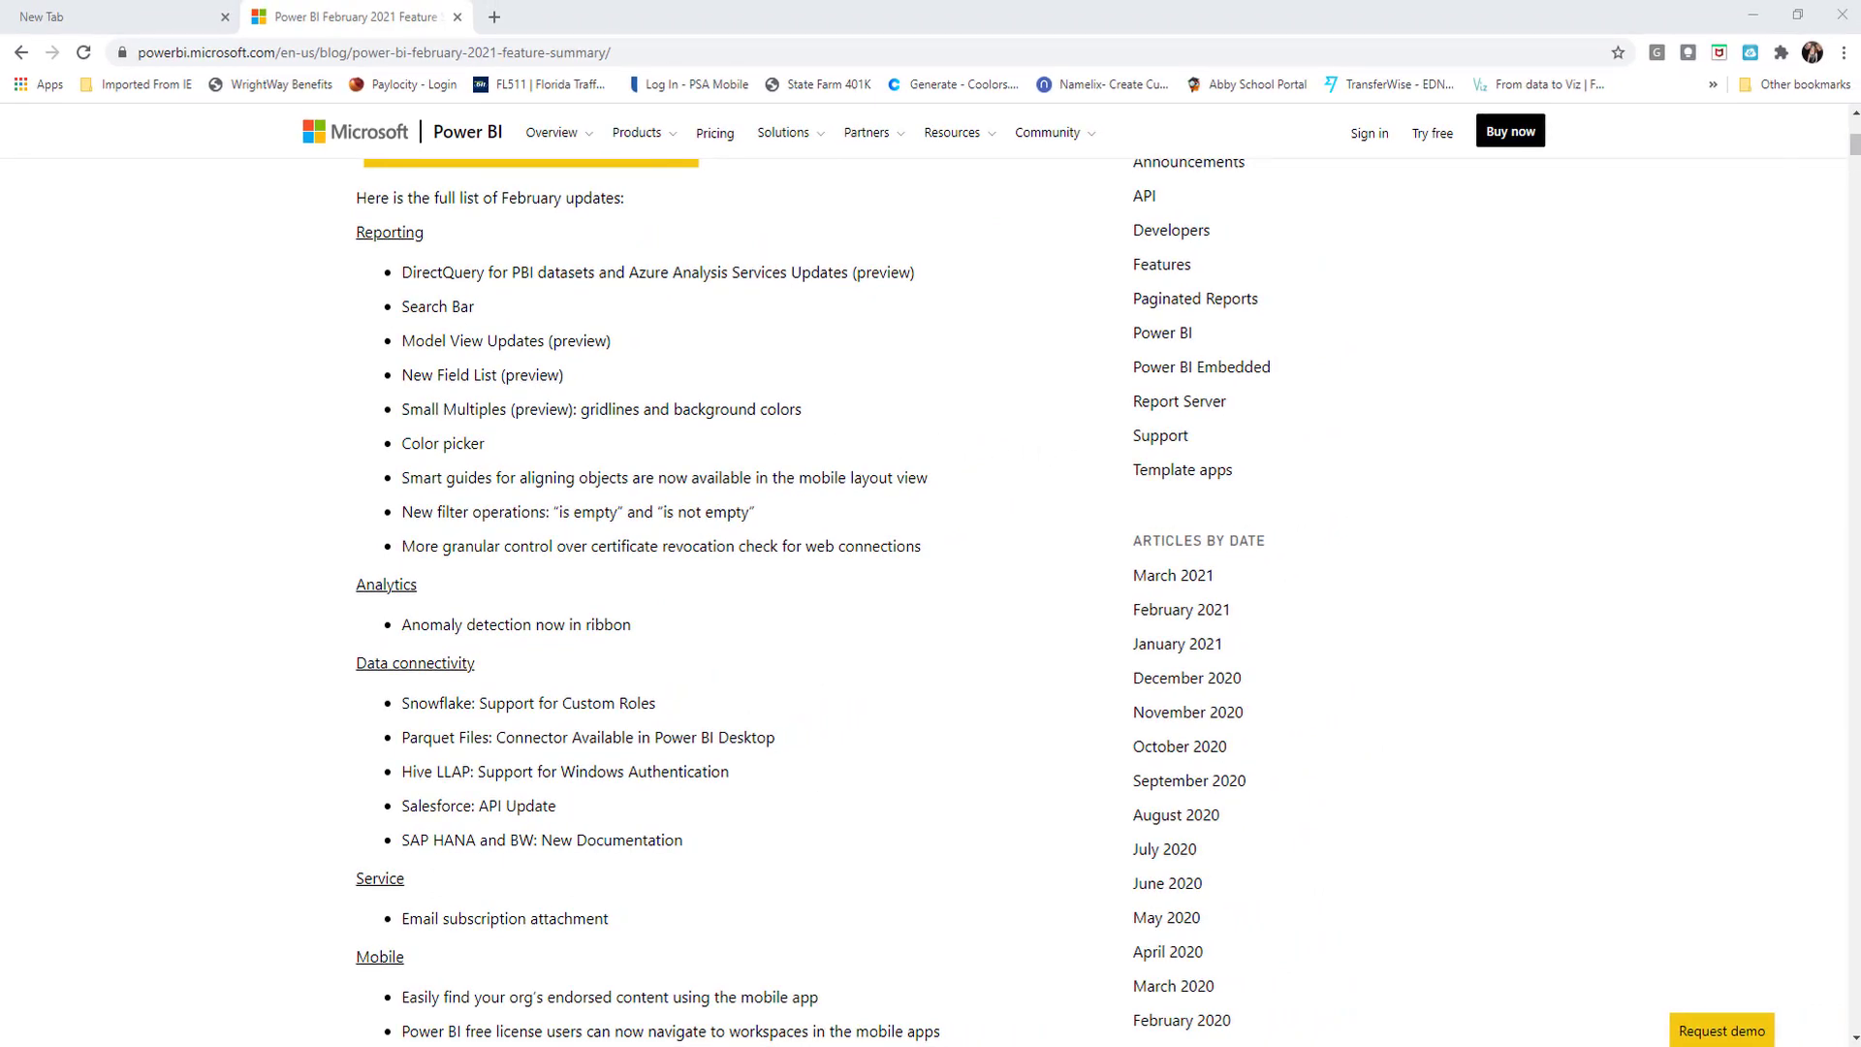
# Open Power BI Desktop's Options on Preview features, showing New field list and Small multiples enabled
pyautogui.moveTo(834, 1046)
pyautogui.click(960, 1046)
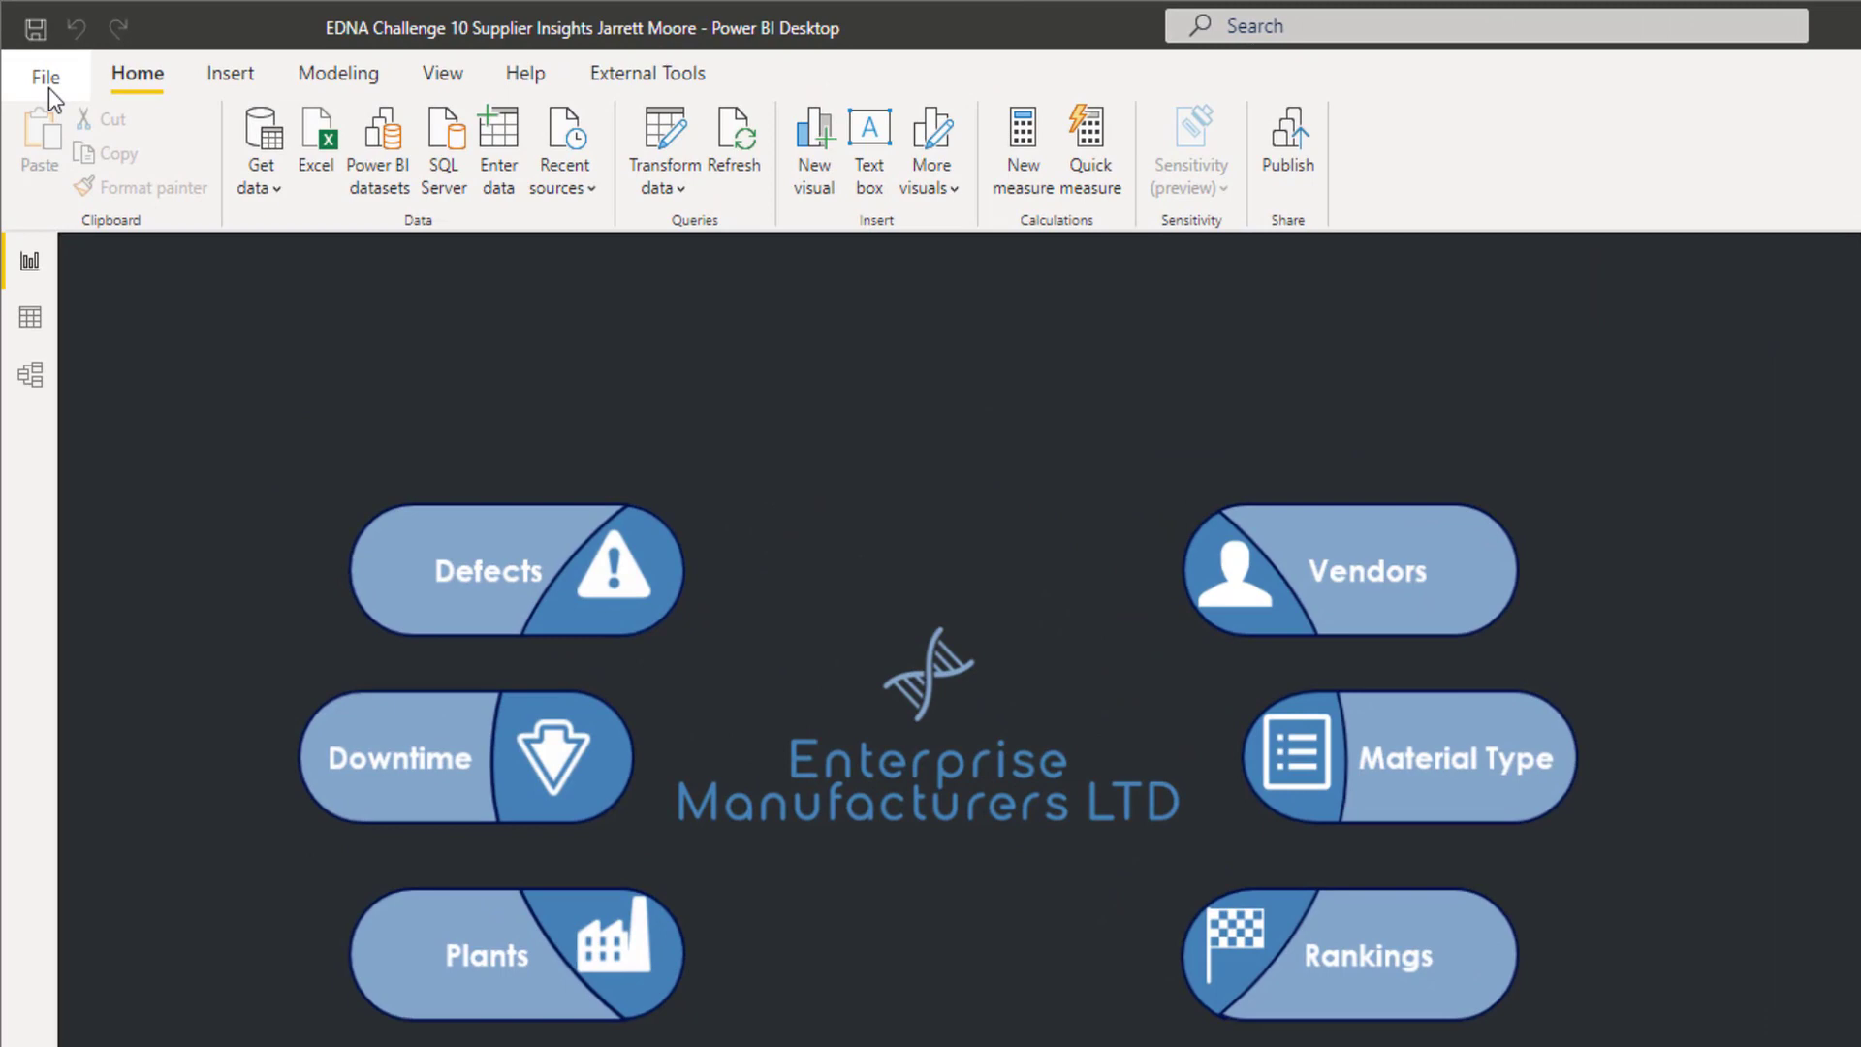
pyautogui.click(49, 85)
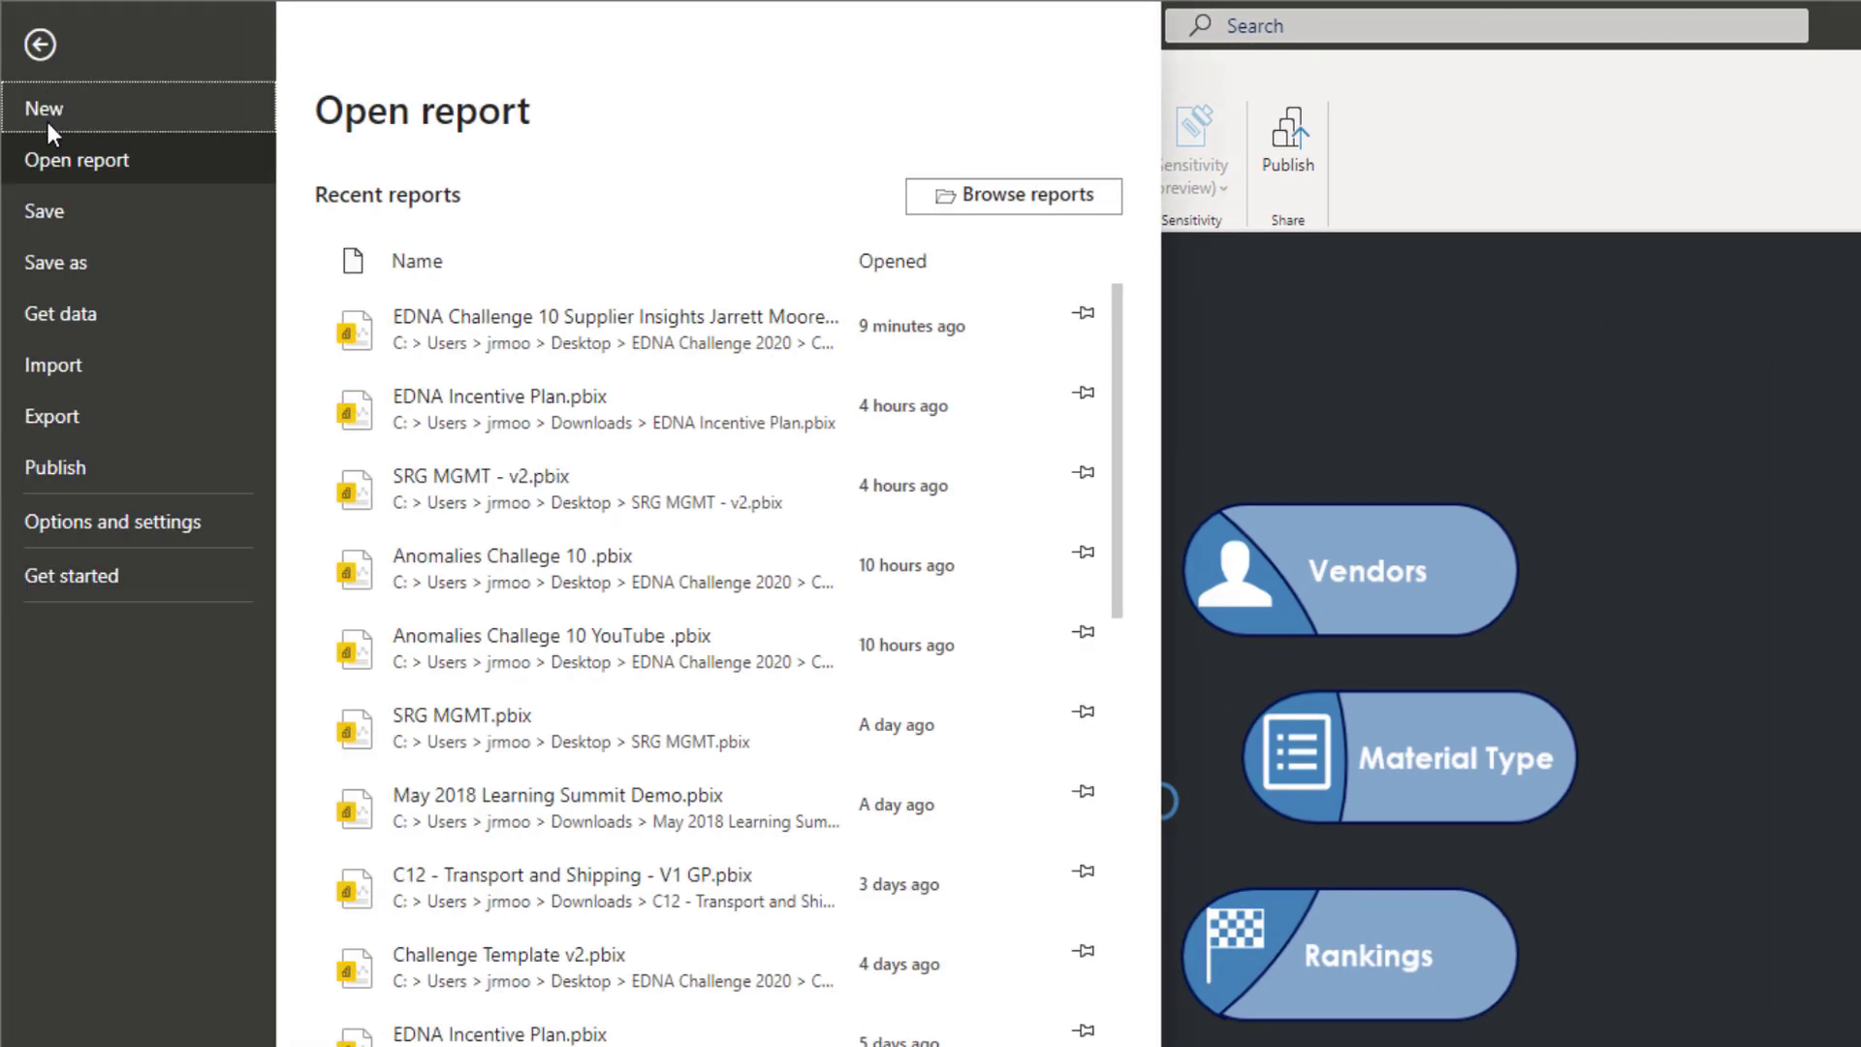
pyautogui.click(85, 520)
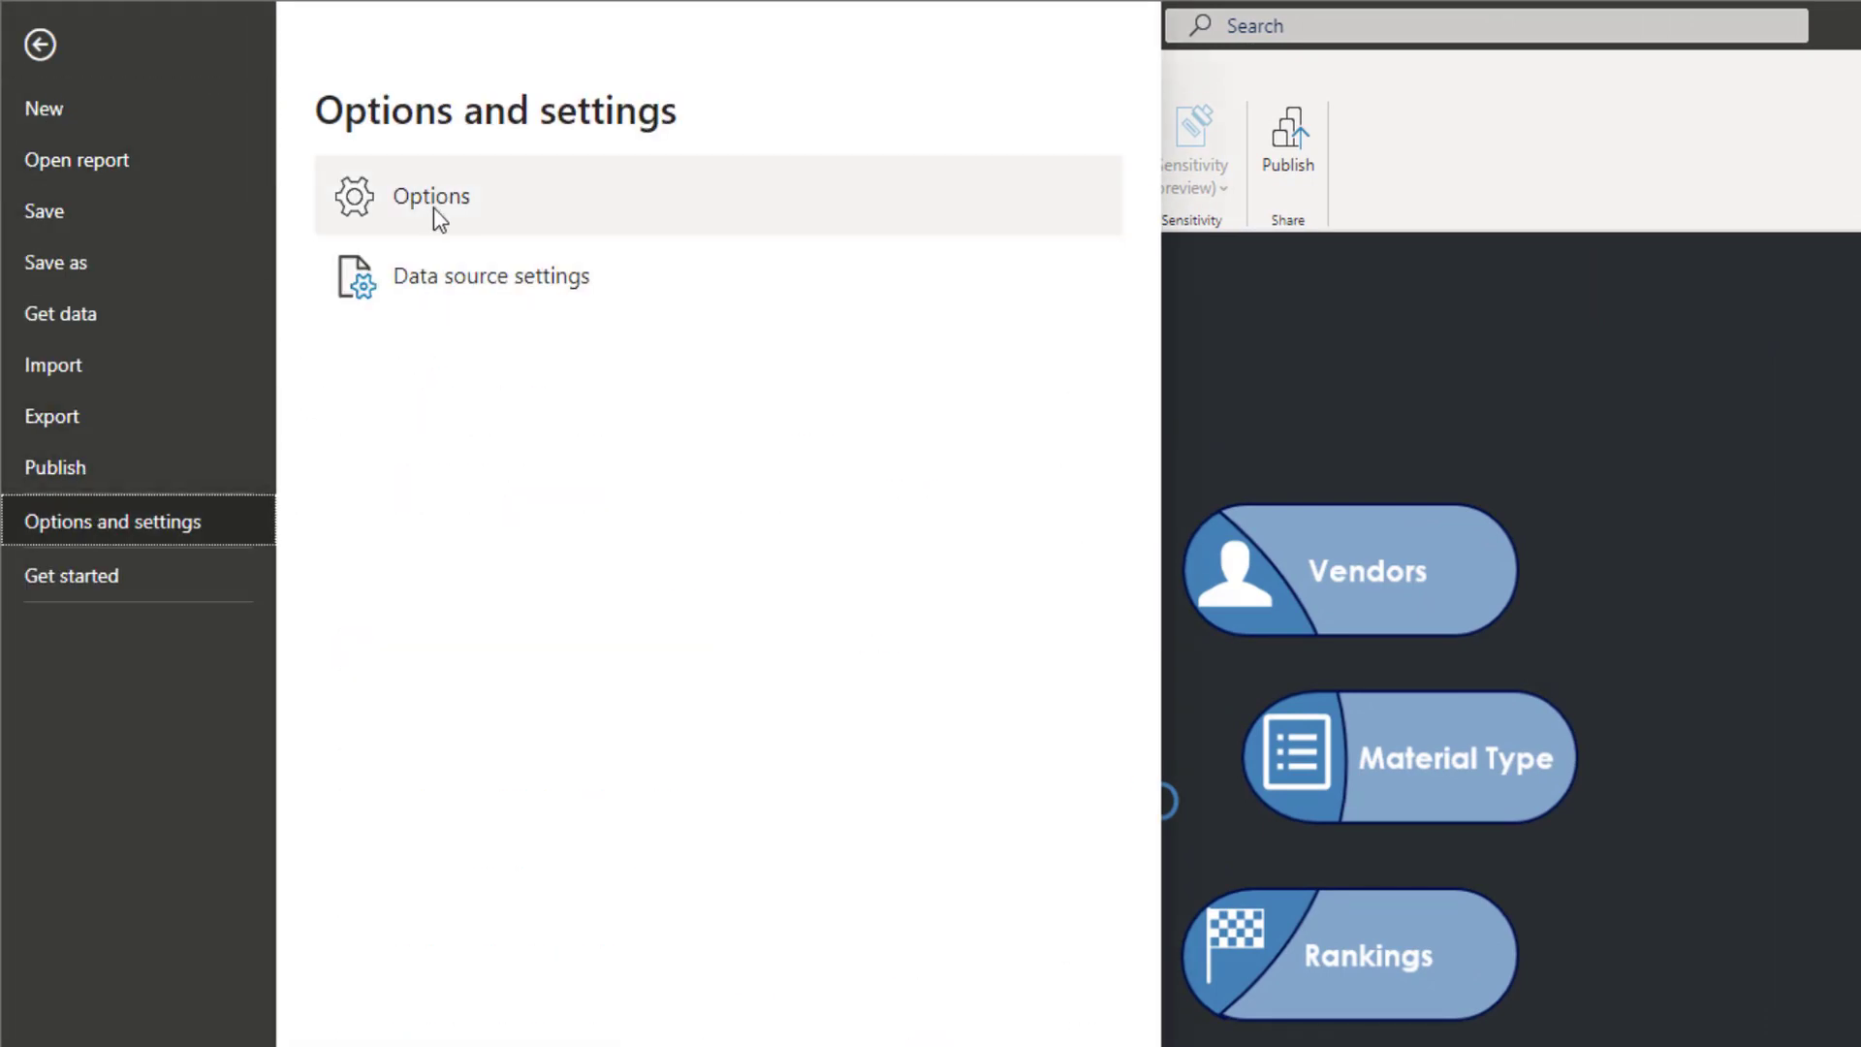
pyautogui.press('Escape')
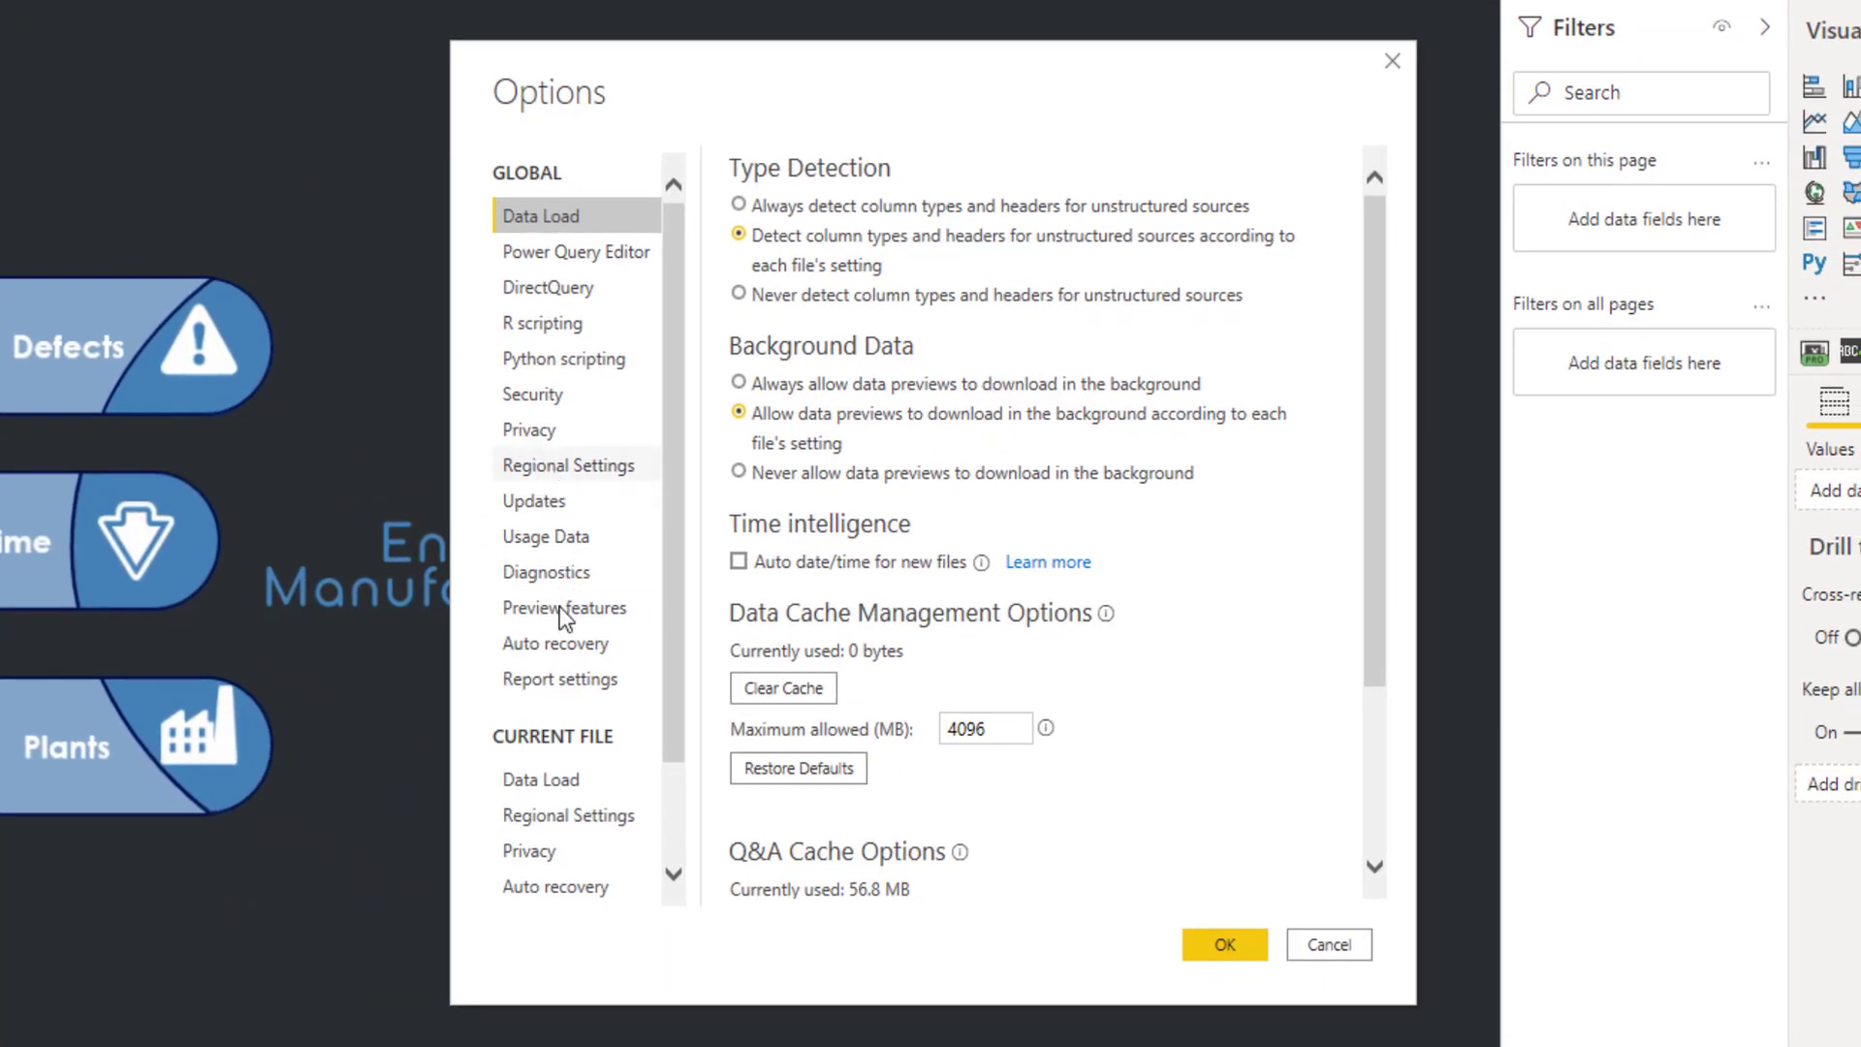
pyautogui.click(557, 619)
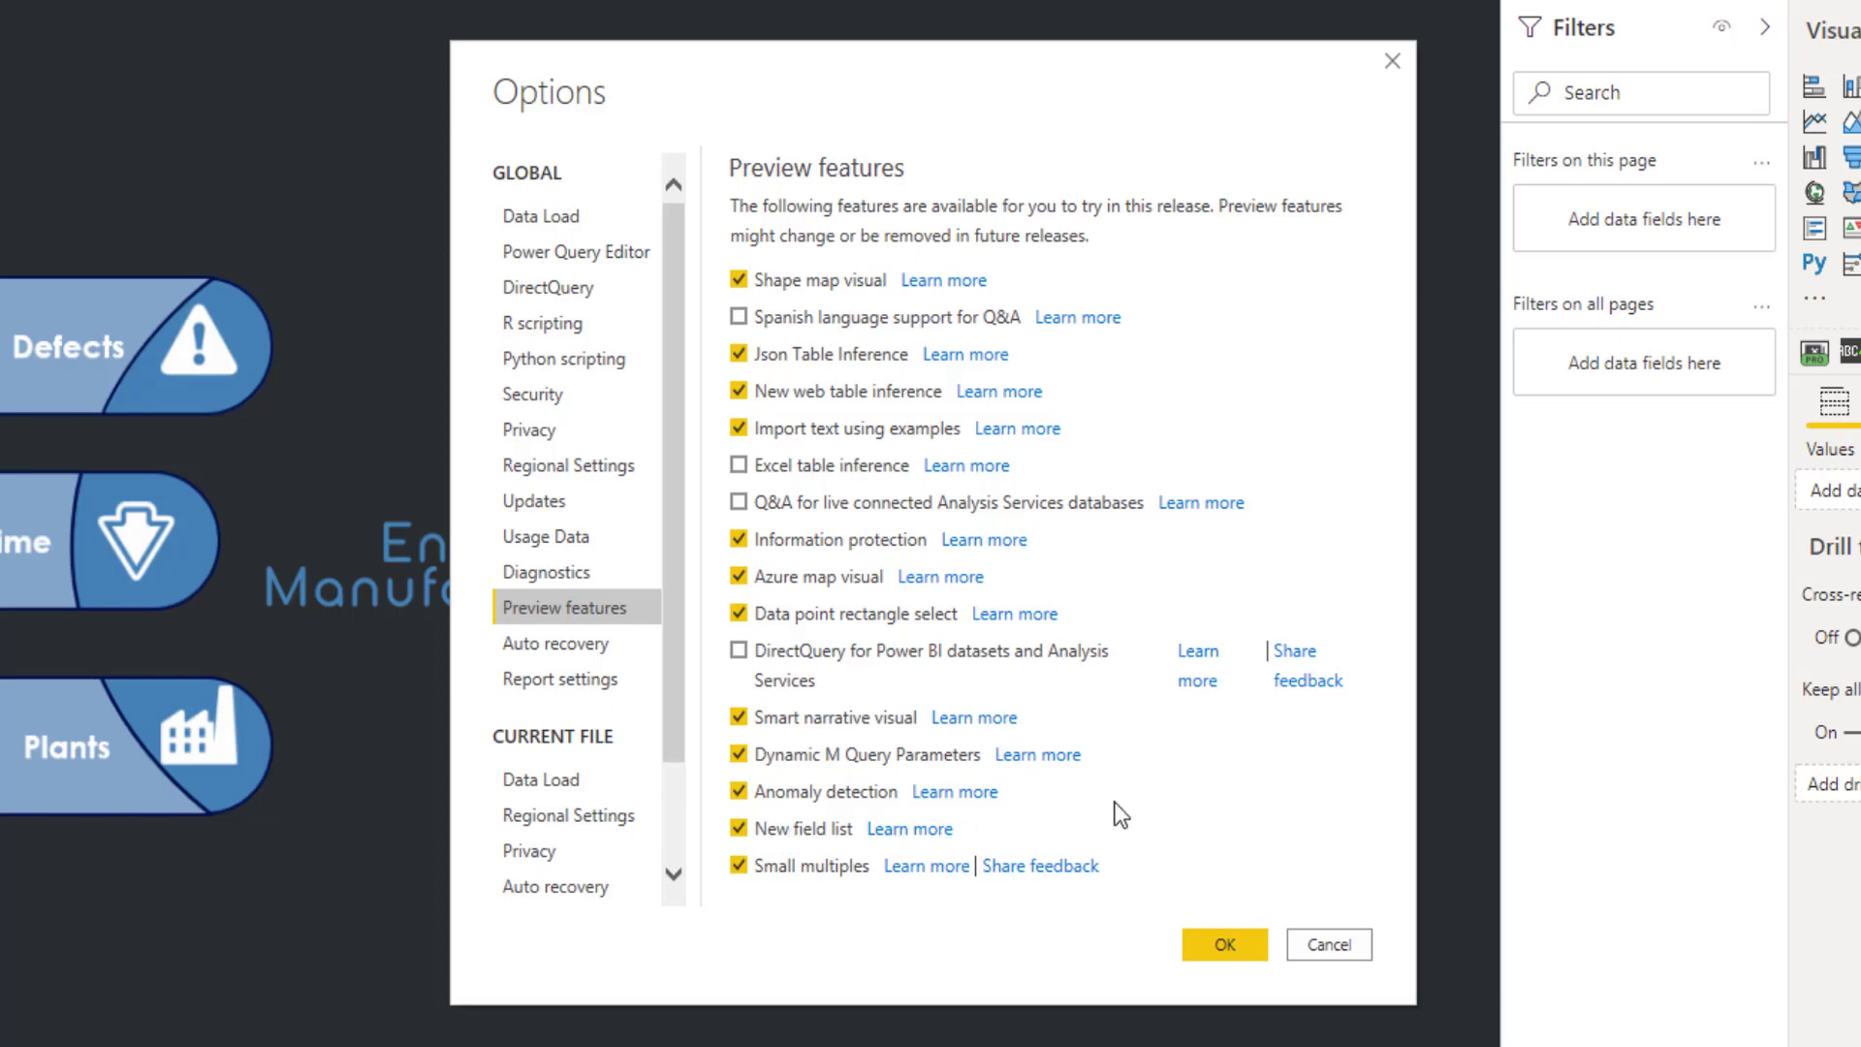
# Open the 'Using the Field list in Power BI Desktop (preview)' article and scroll to Field list changes
pyautogui.click(909, 829)
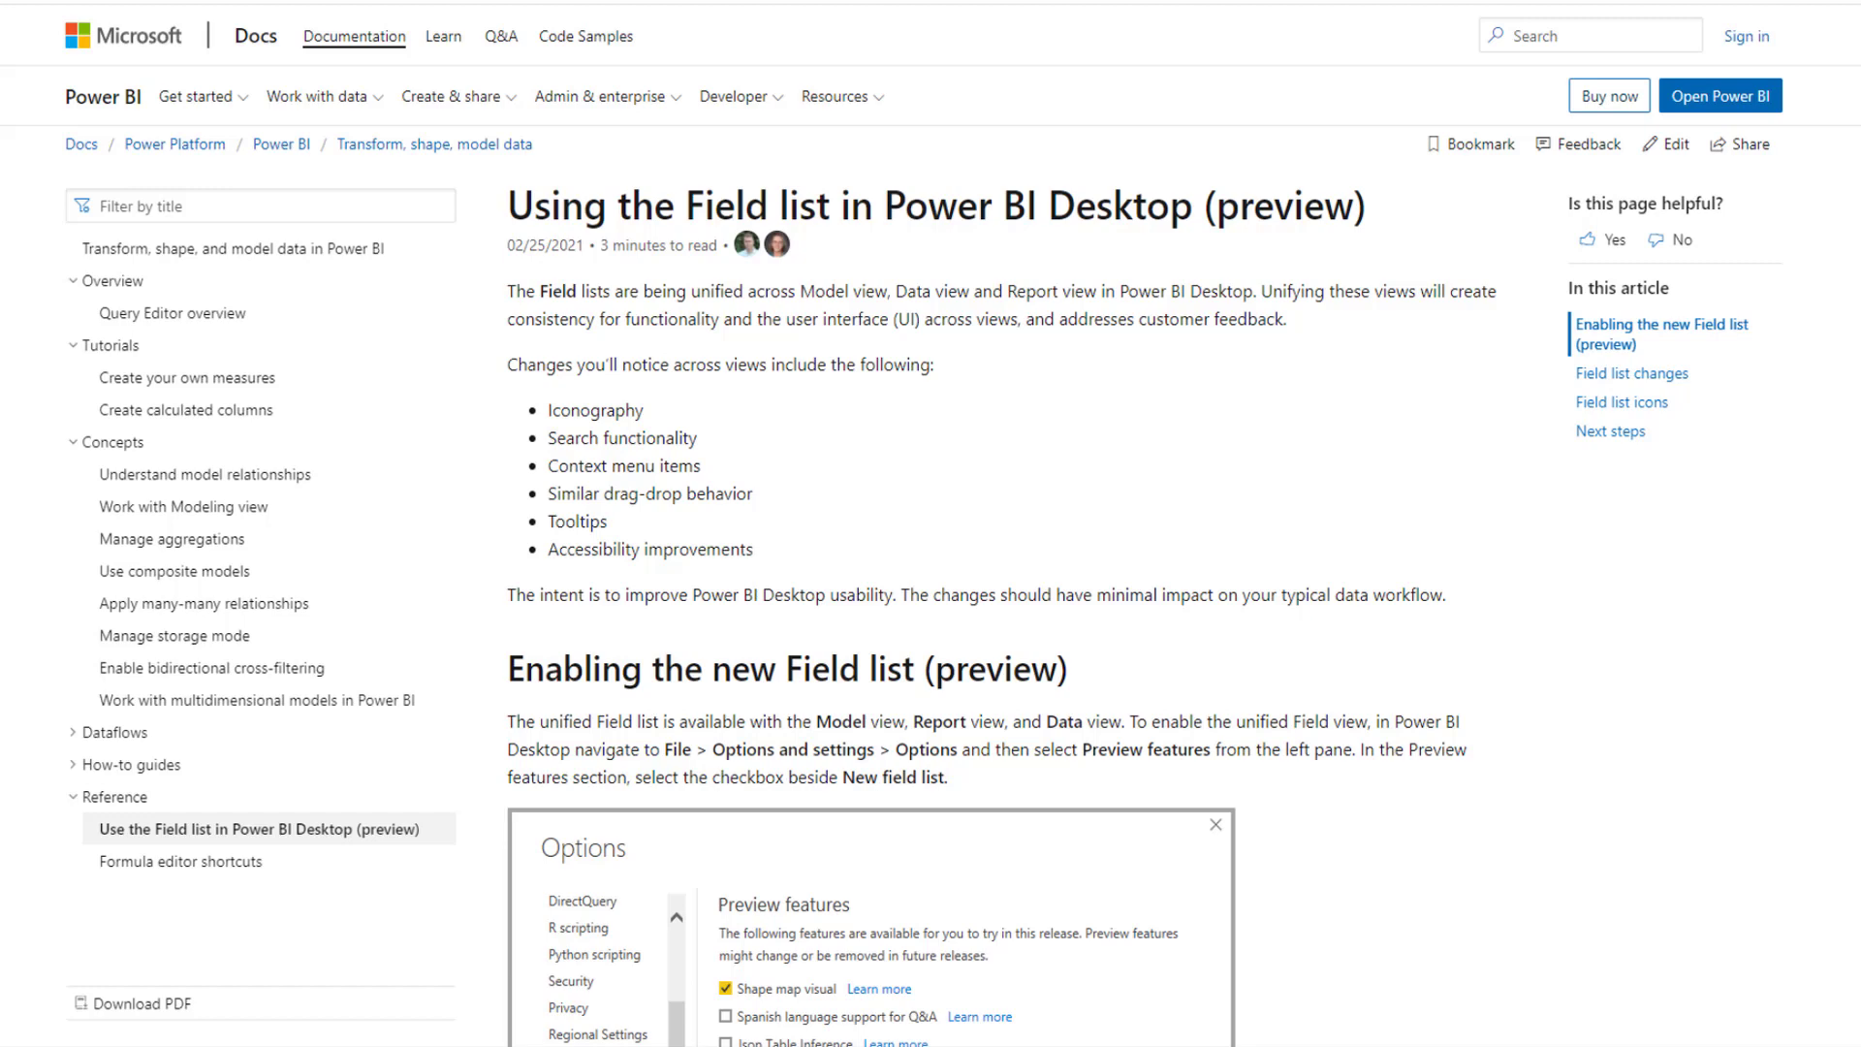
pyautogui.scroll(-6, 931, 582)
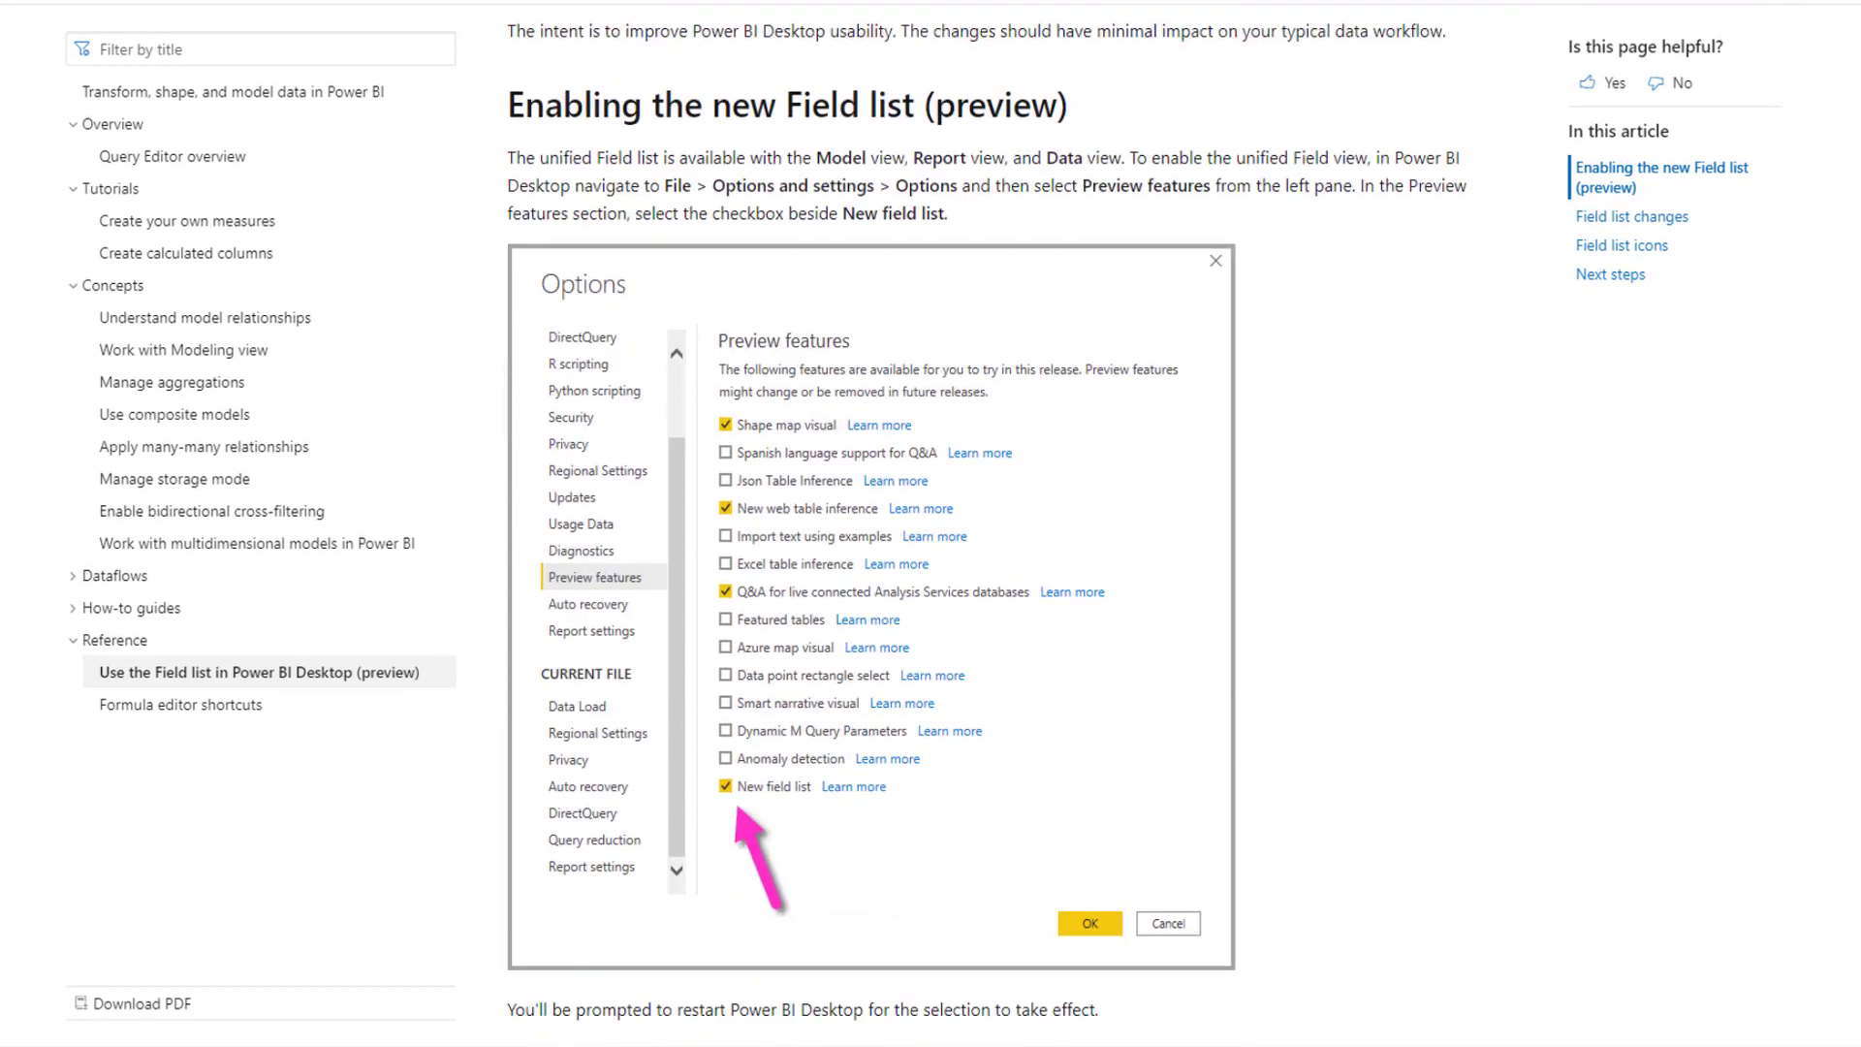
pyautogui.scroll(-5, 987, 523)
pyautogui.scroll(-1, 1010, 524)
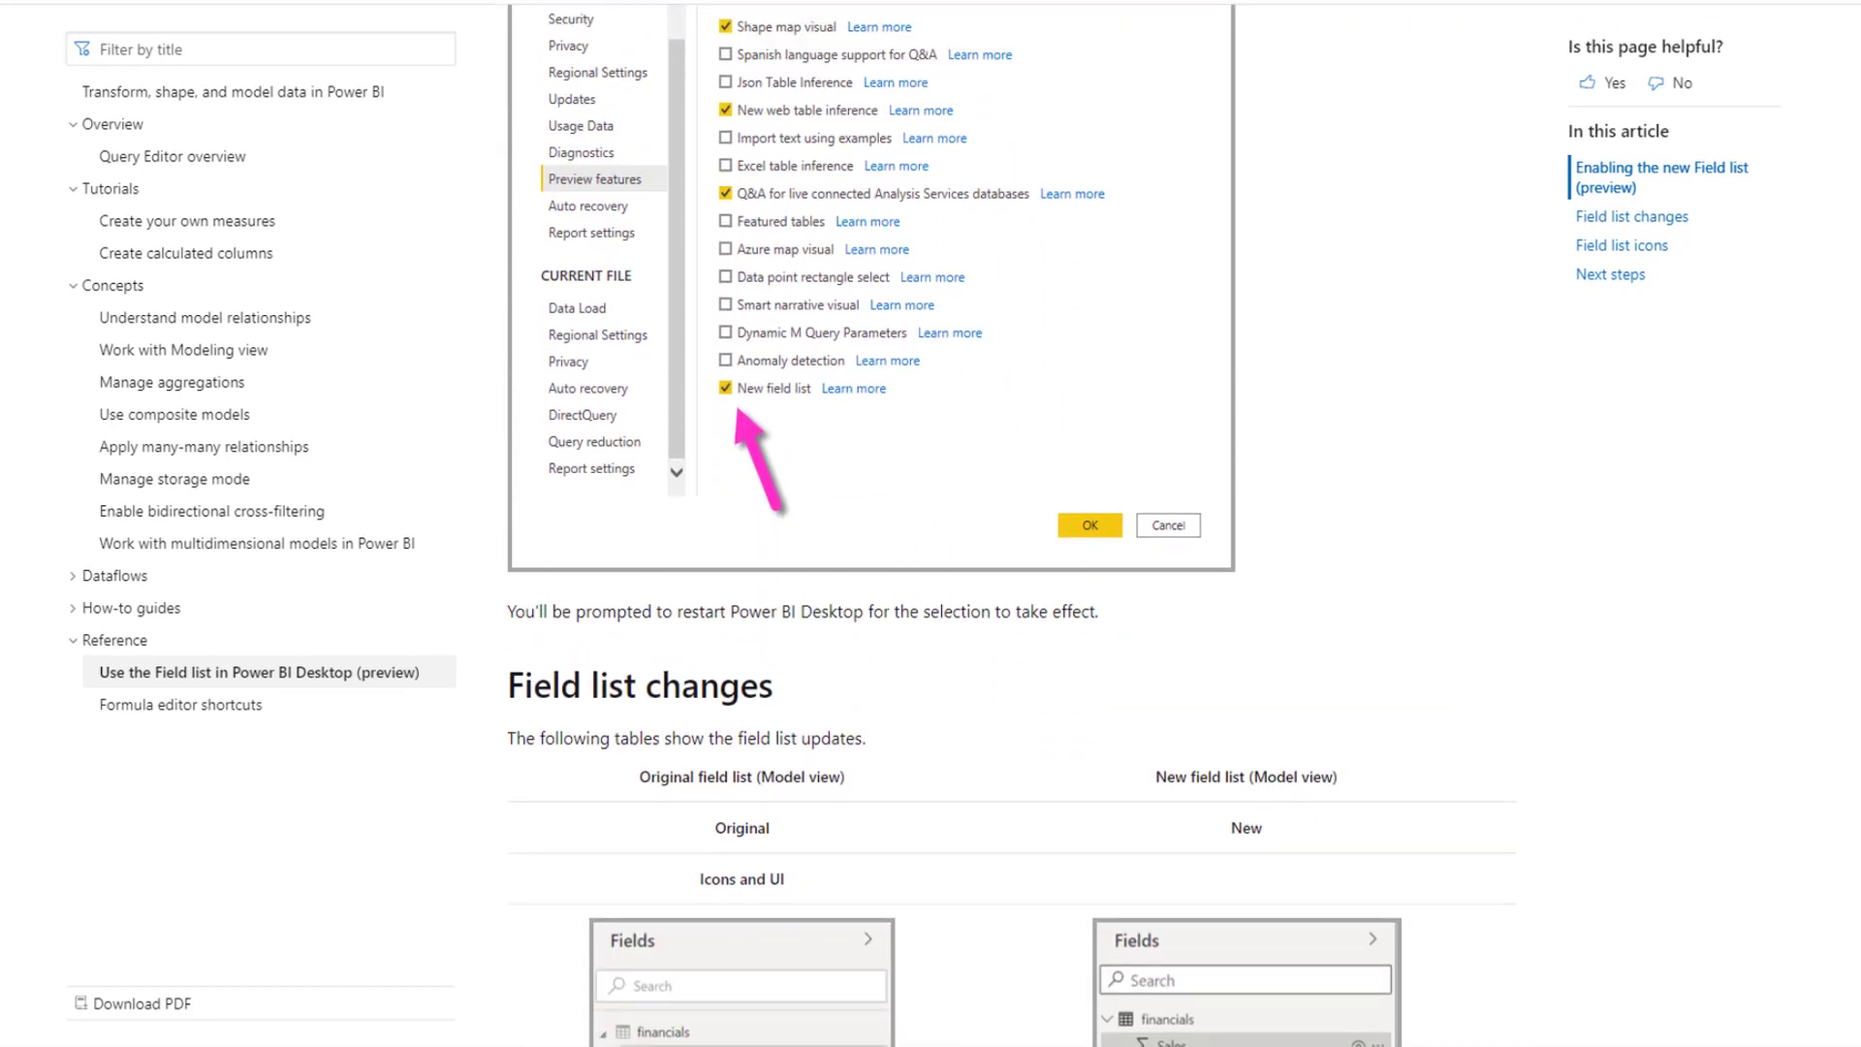
pyautogui.scroll(-5, 1010, 524)
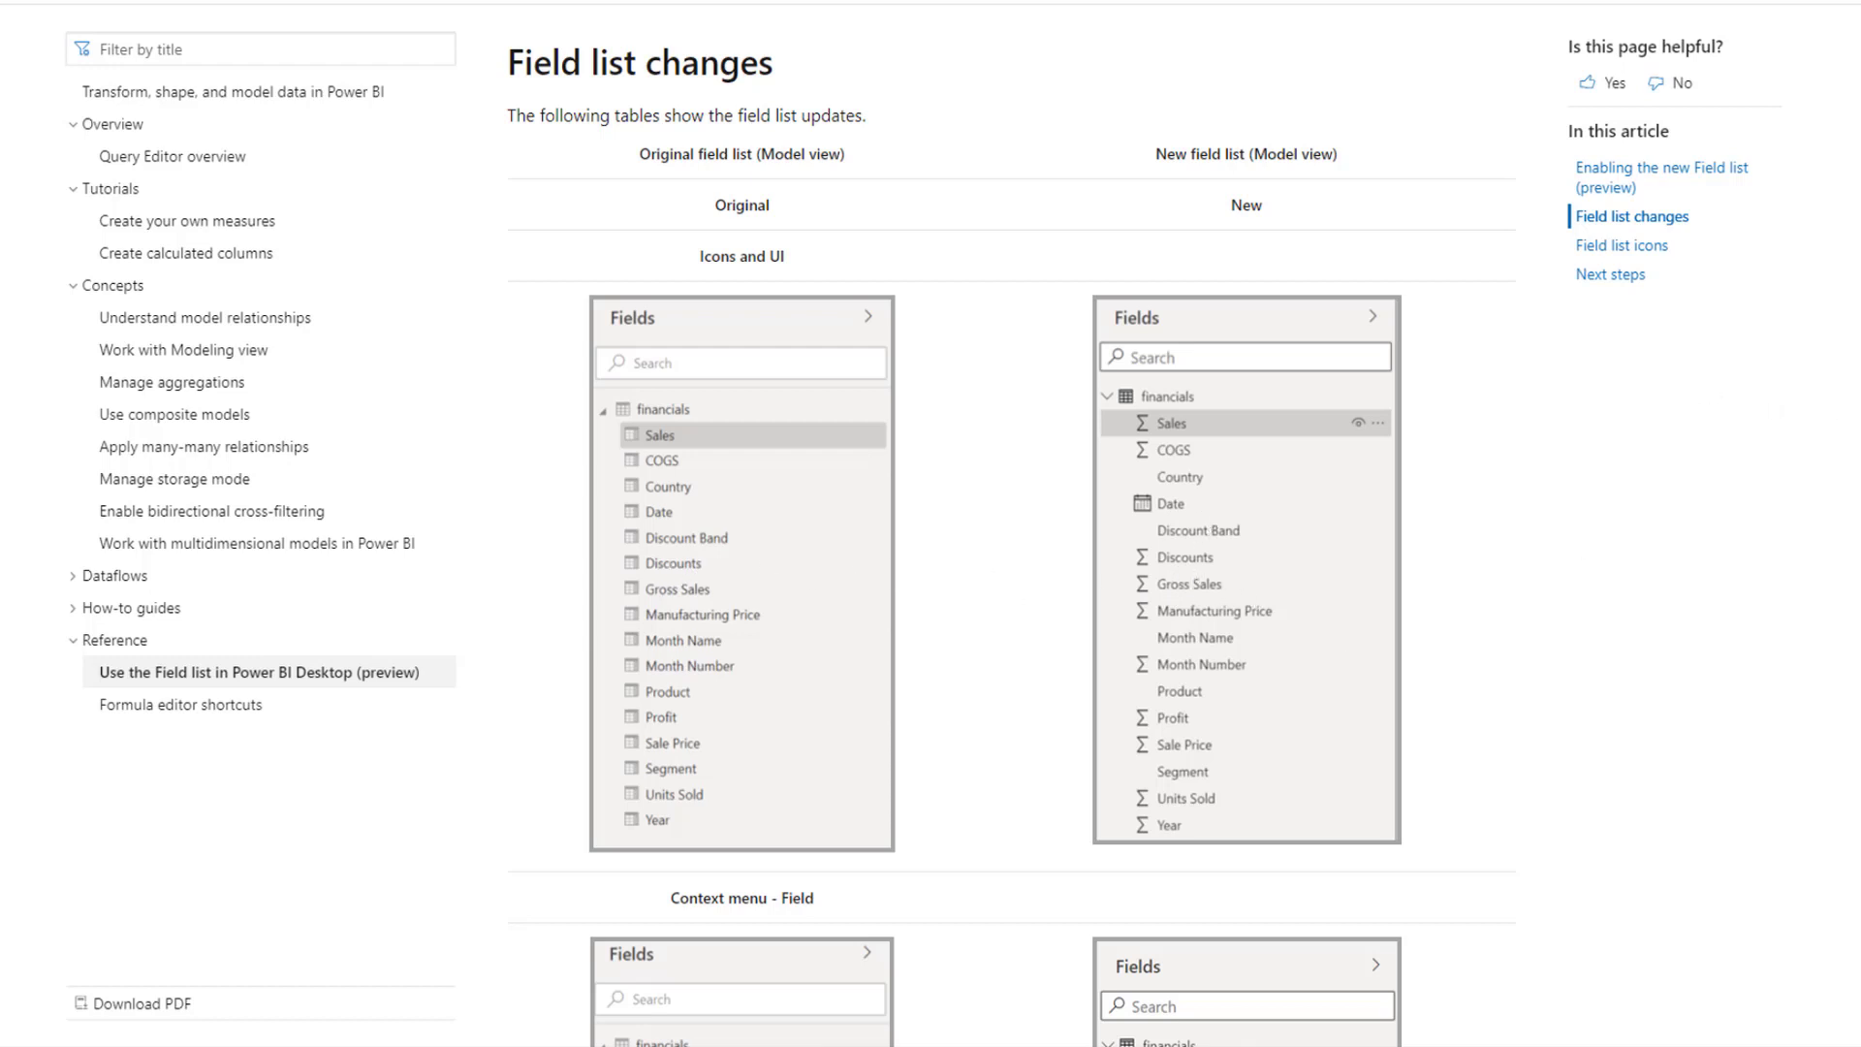
# Scroll past the Context menu - Field, Context menu - Table and Tooltips comparisons to Field list icons
pyautogui.scroll(-7, 1012, 524)
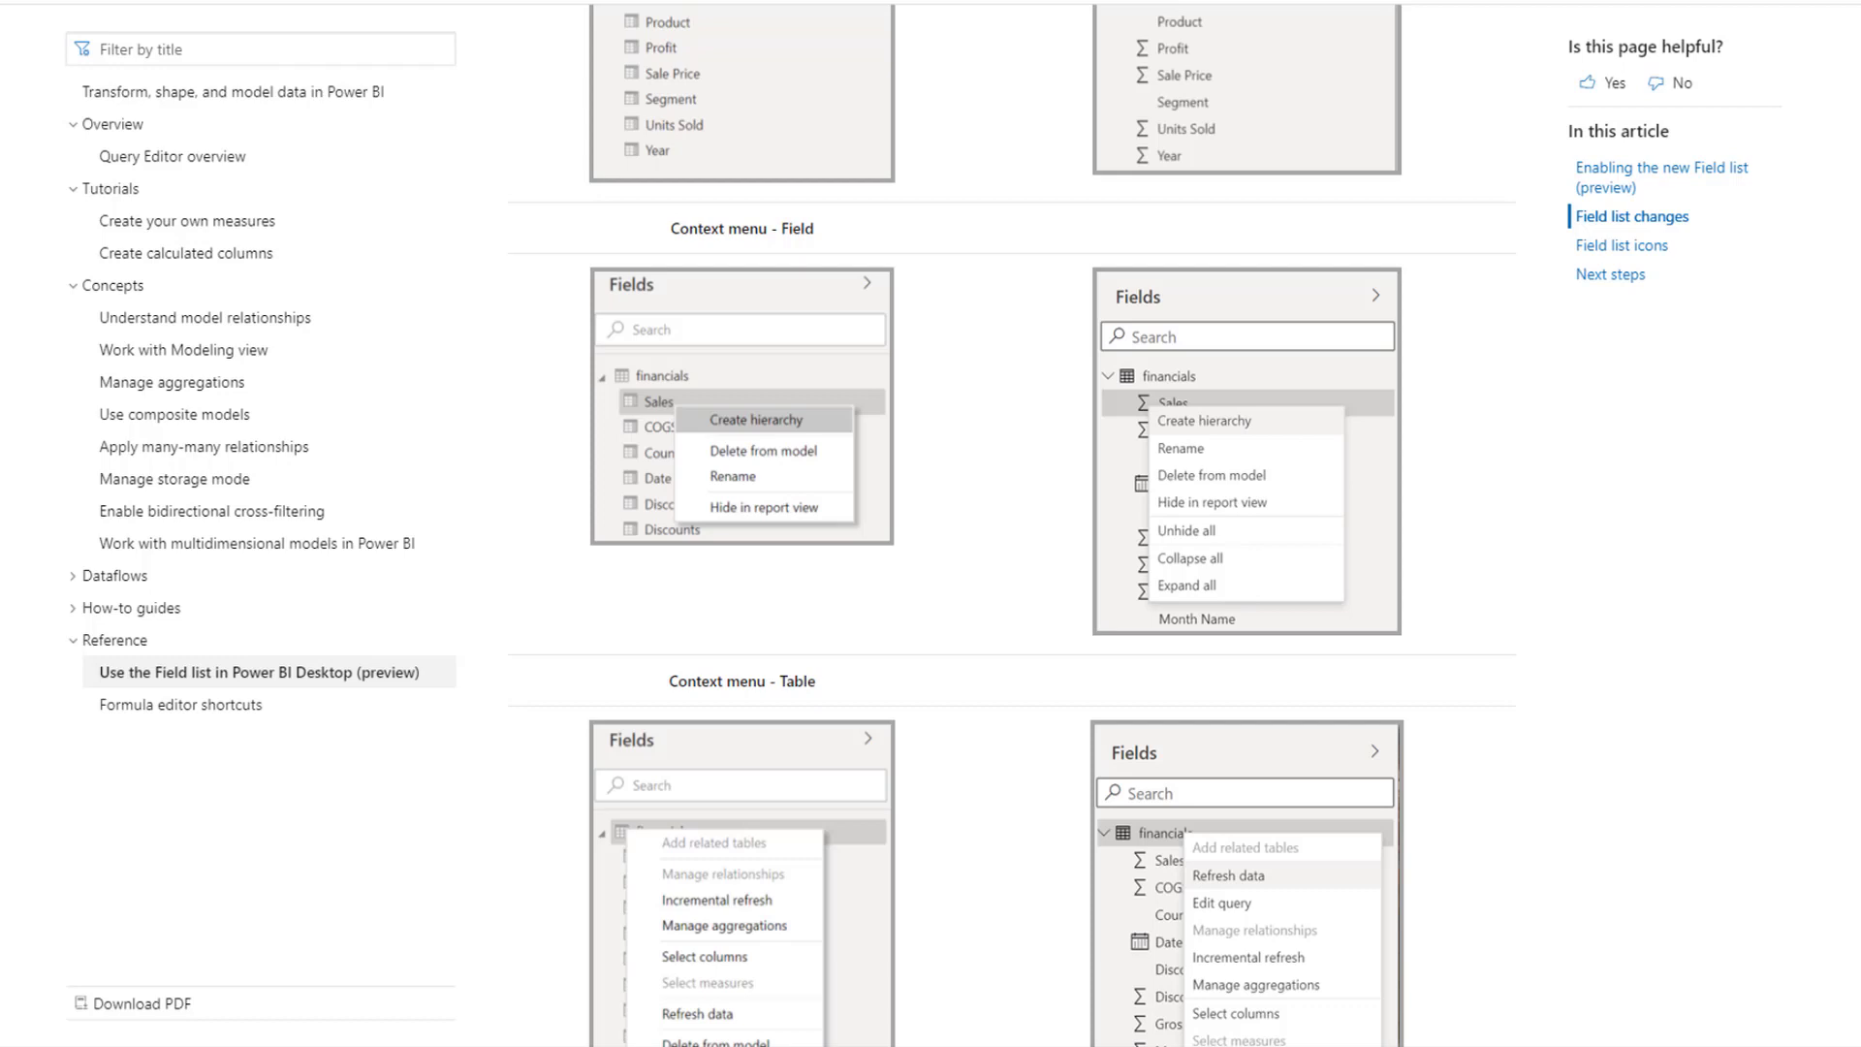
pyautogui.scroll(-5, 1012, 524)
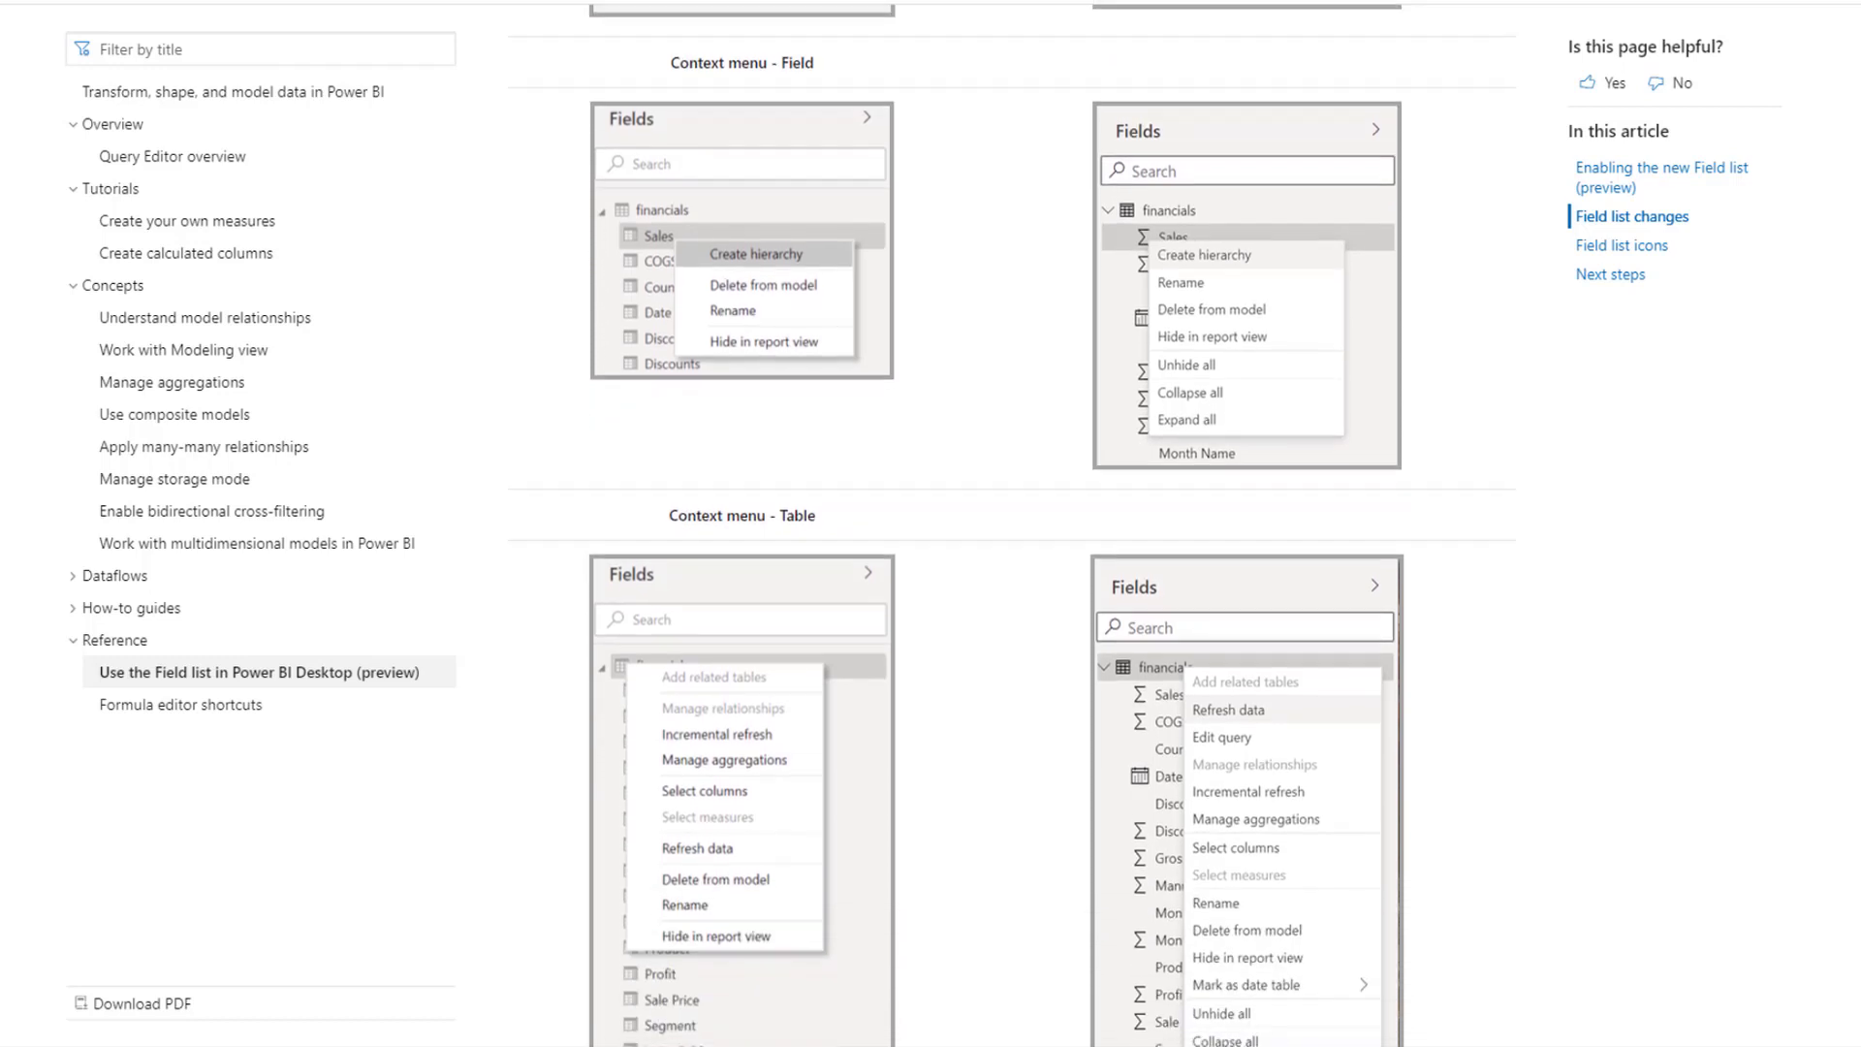
pyautogui.scroll(-1, 1012, 526)
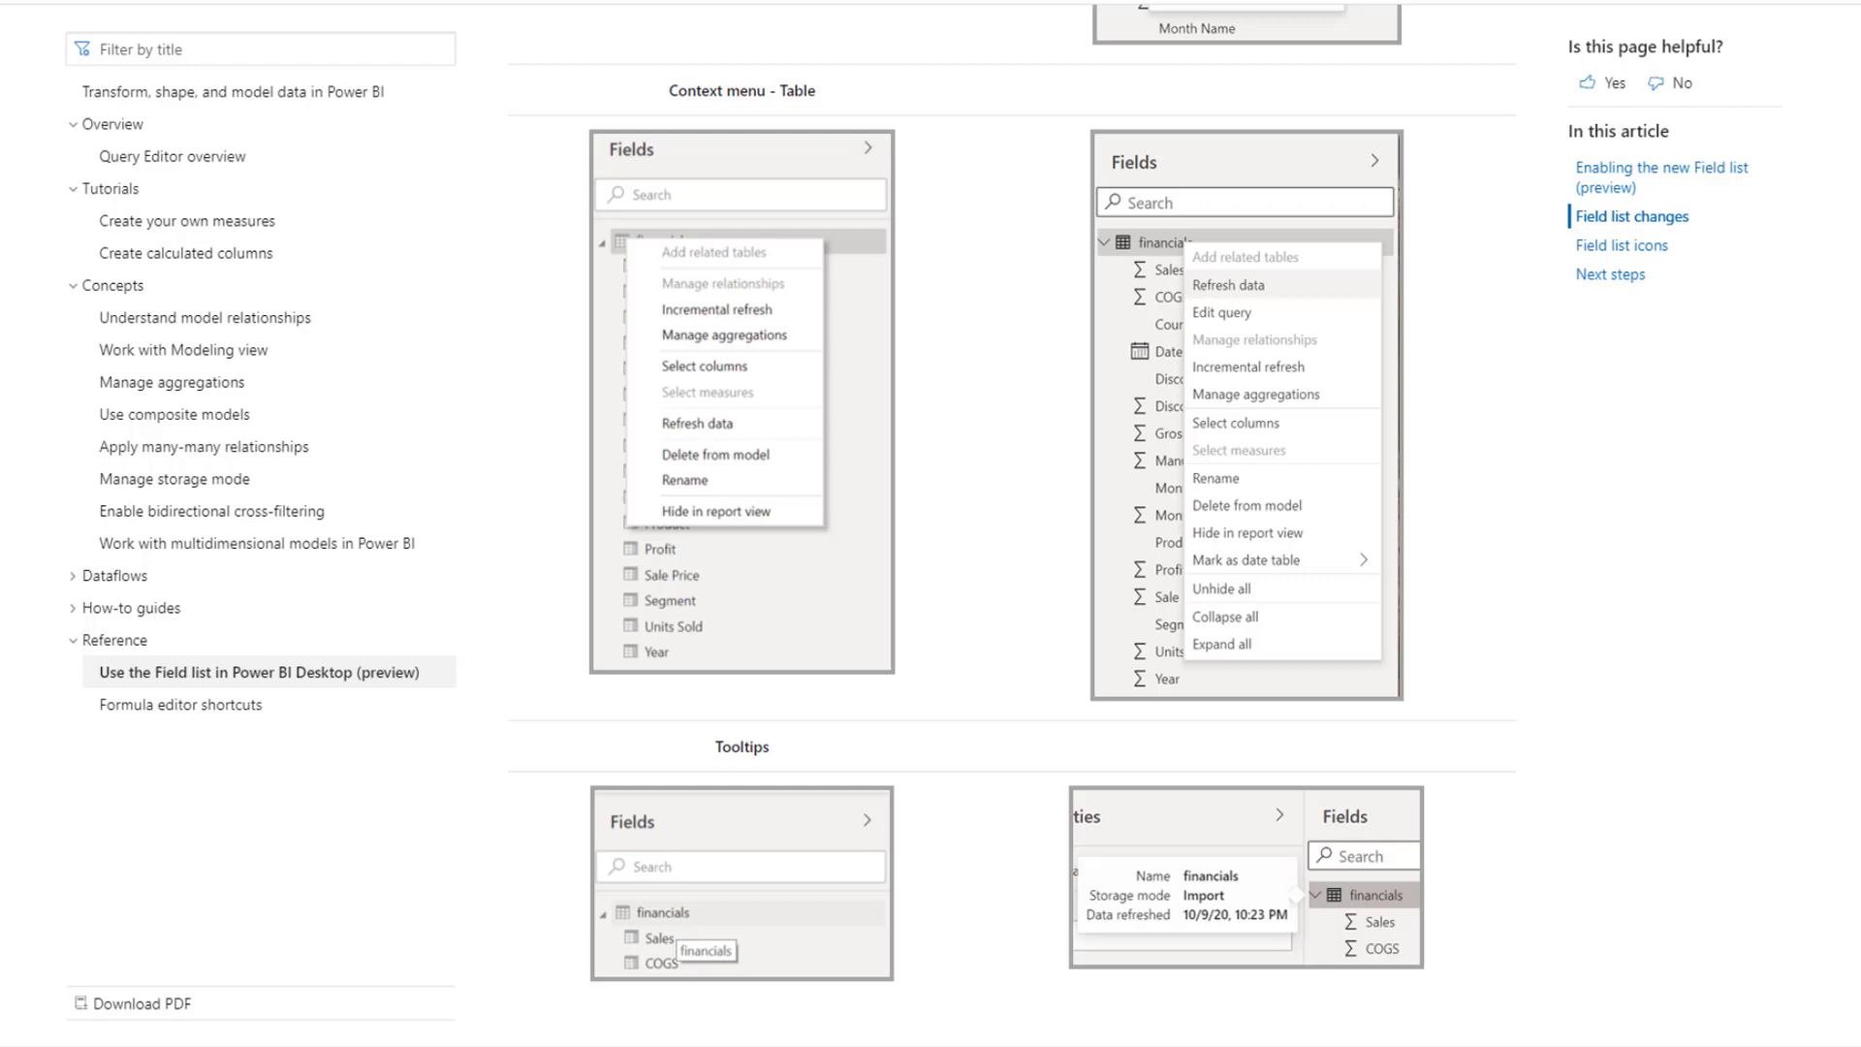
pyautogui.scroll(-4, 1011, 524)
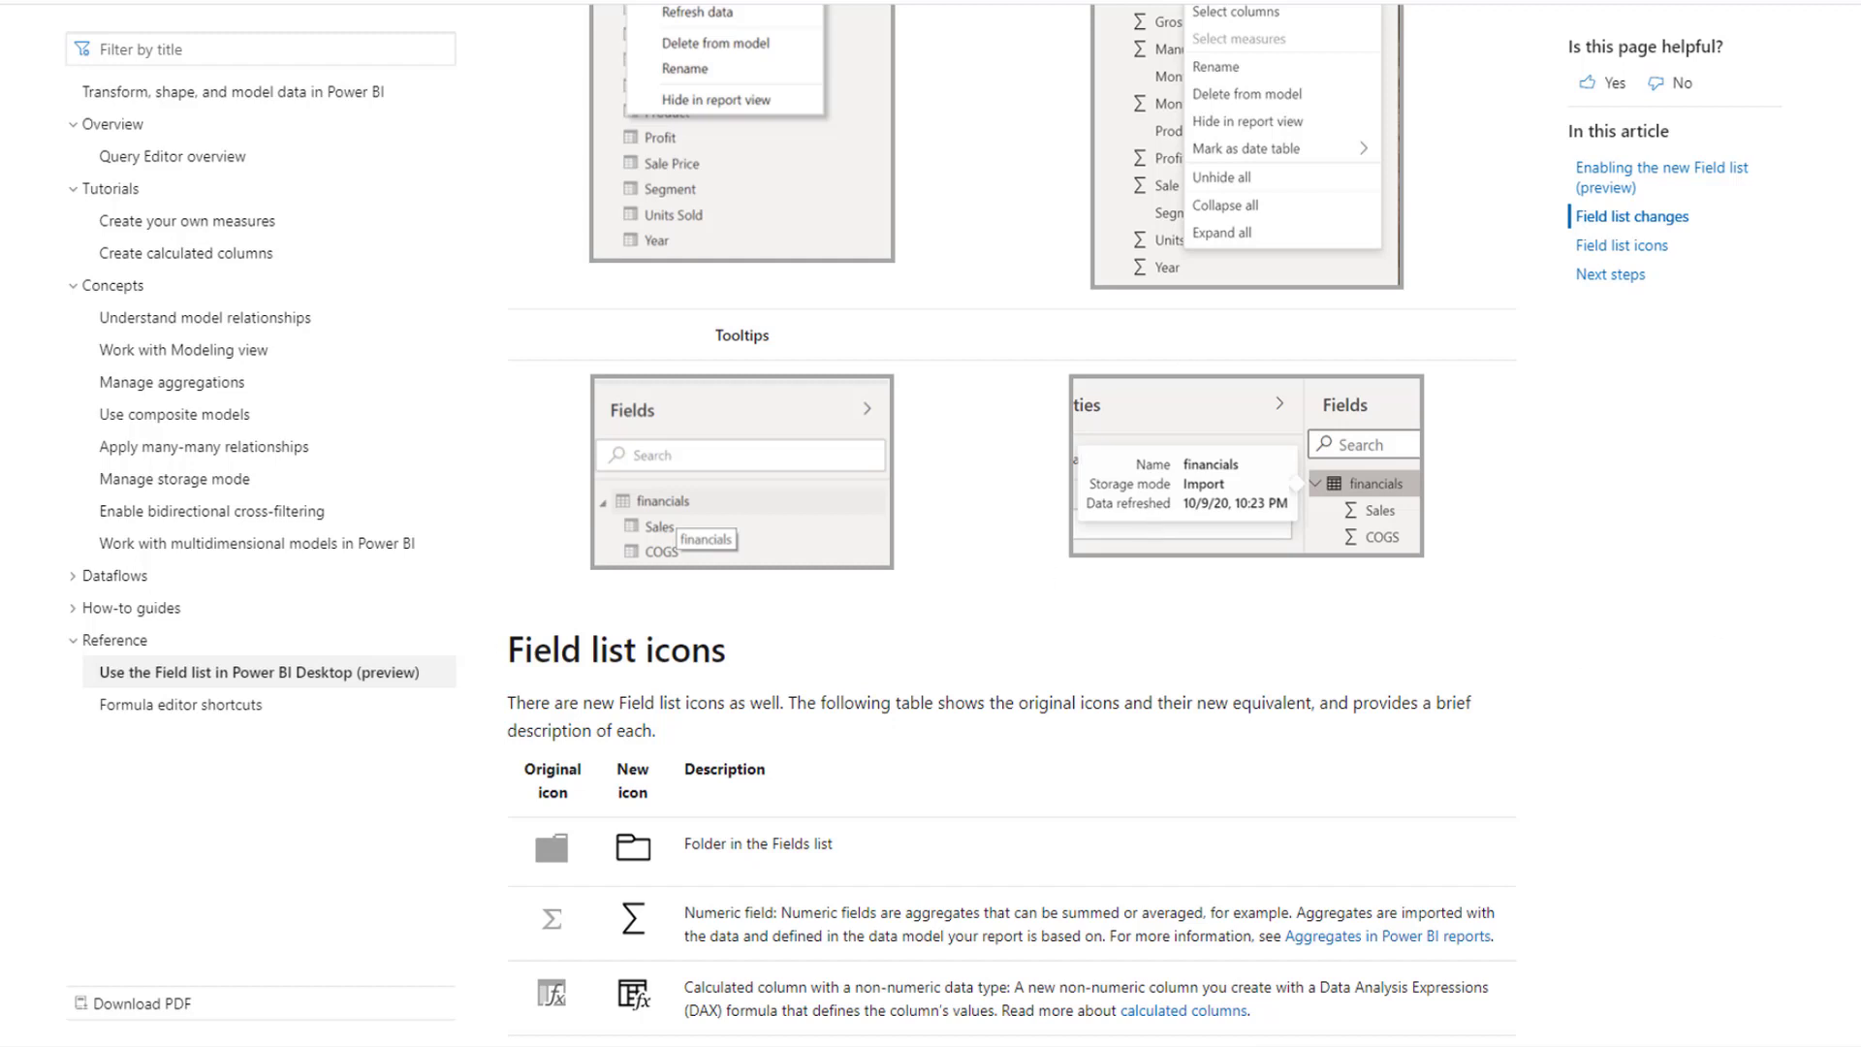
# Read through the Field list icons table to Next steps, then confirm Power BI's Options with OK
pyautogui.scroll(-3, 1012, 523)
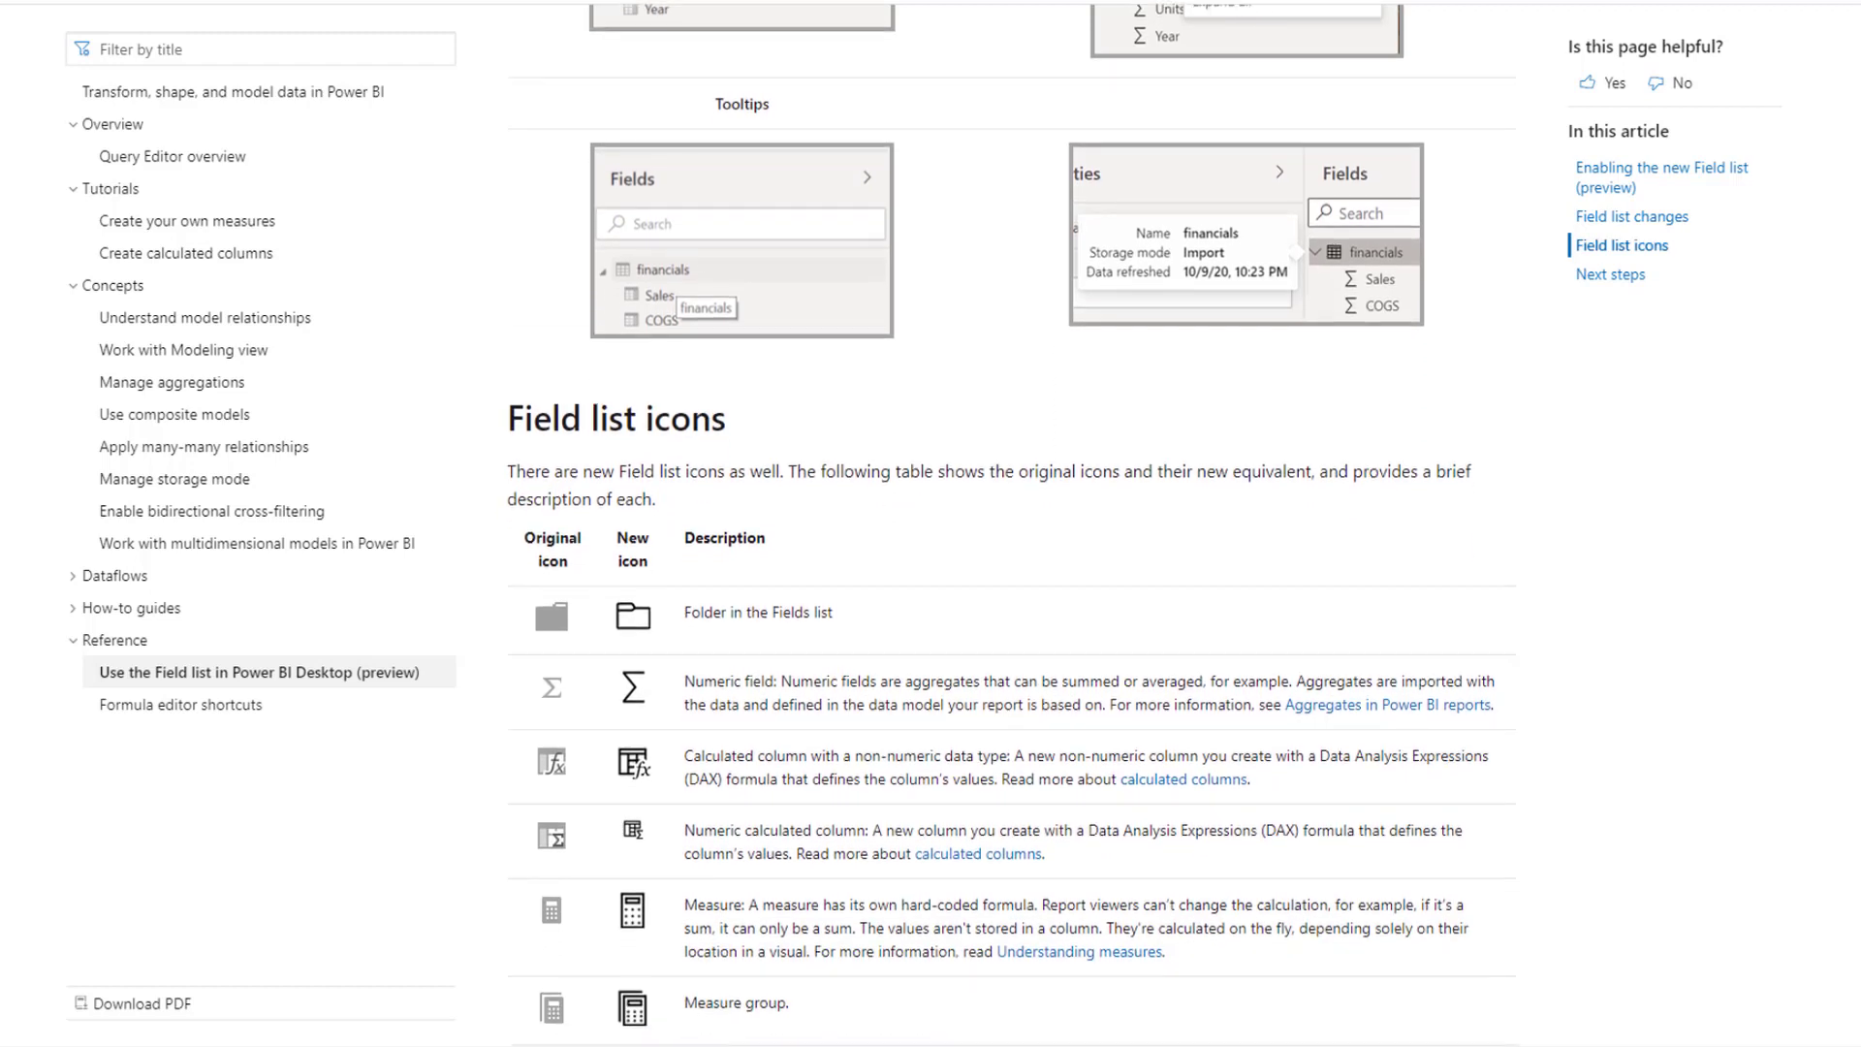
pyautogui.scroll(-2, 1011, 524)
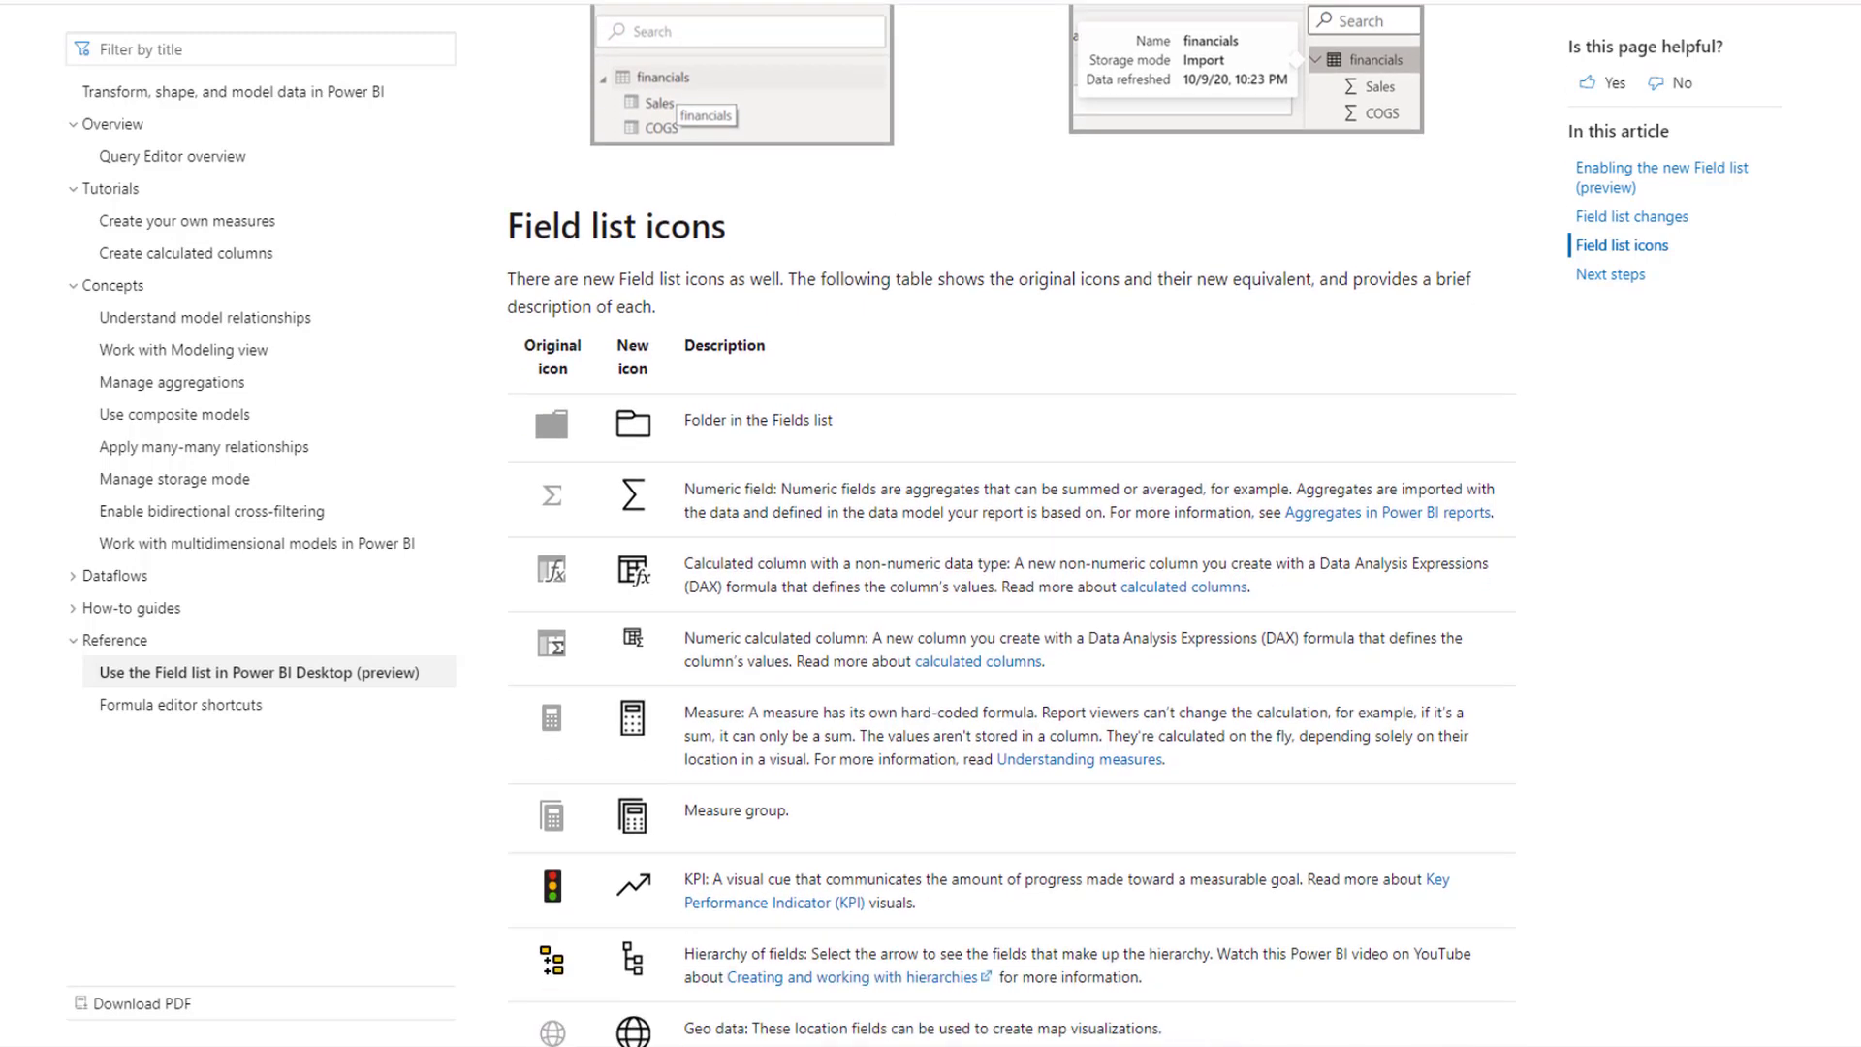
pyautogui.scroll(-1, 1011, 523)
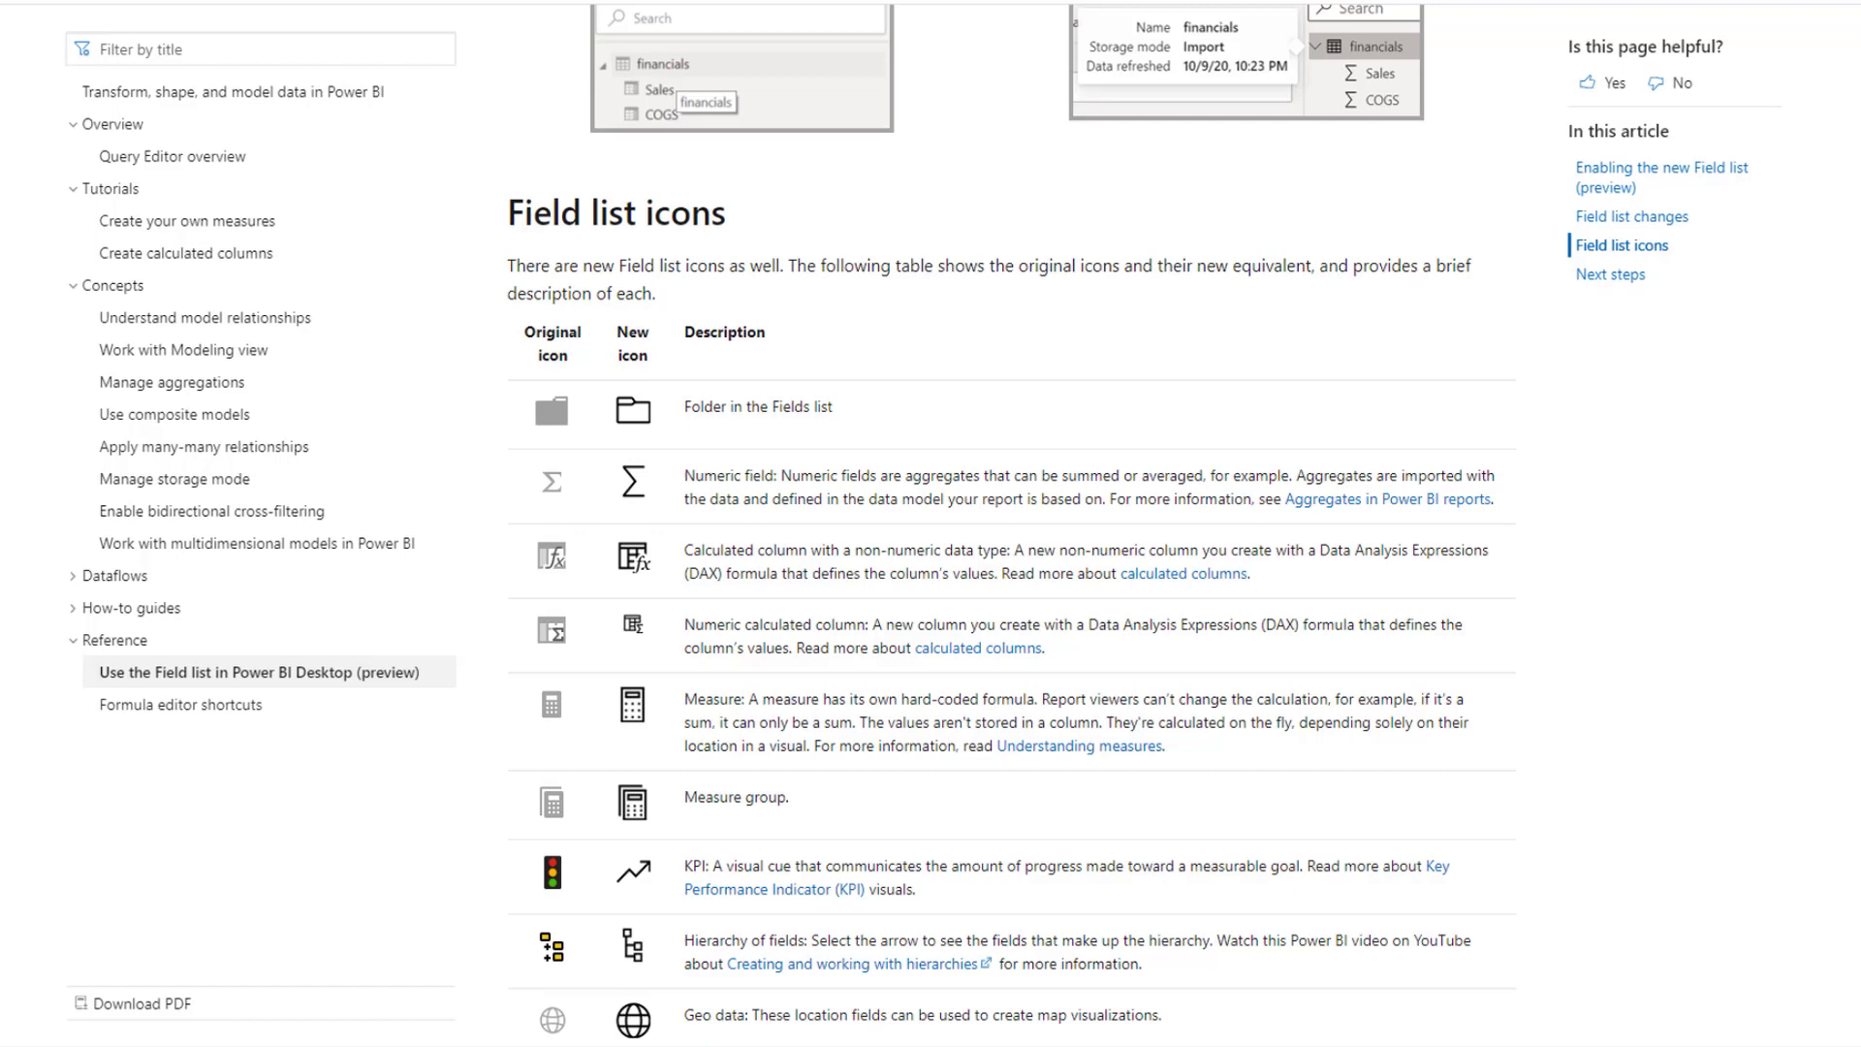
pyautogui.scroll(-2, 1011, 524)
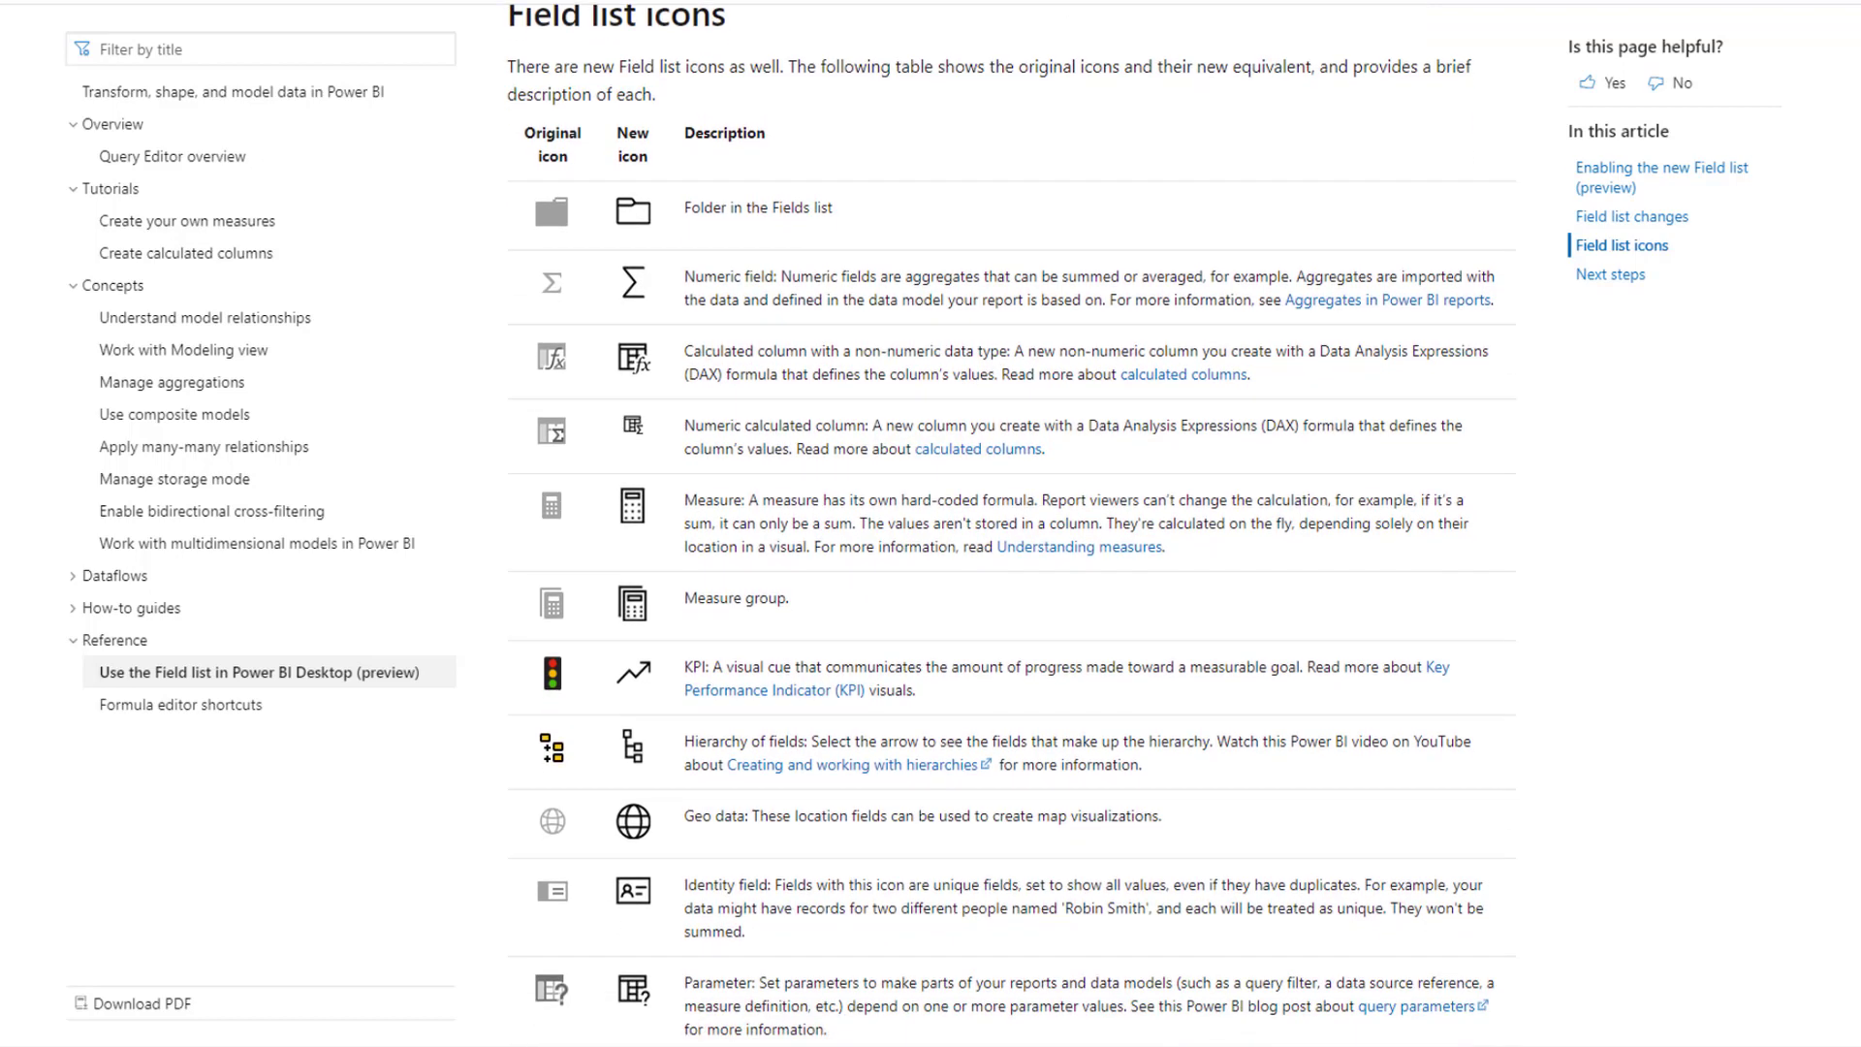
pyautogui.scroll(-4, 1012, 523)
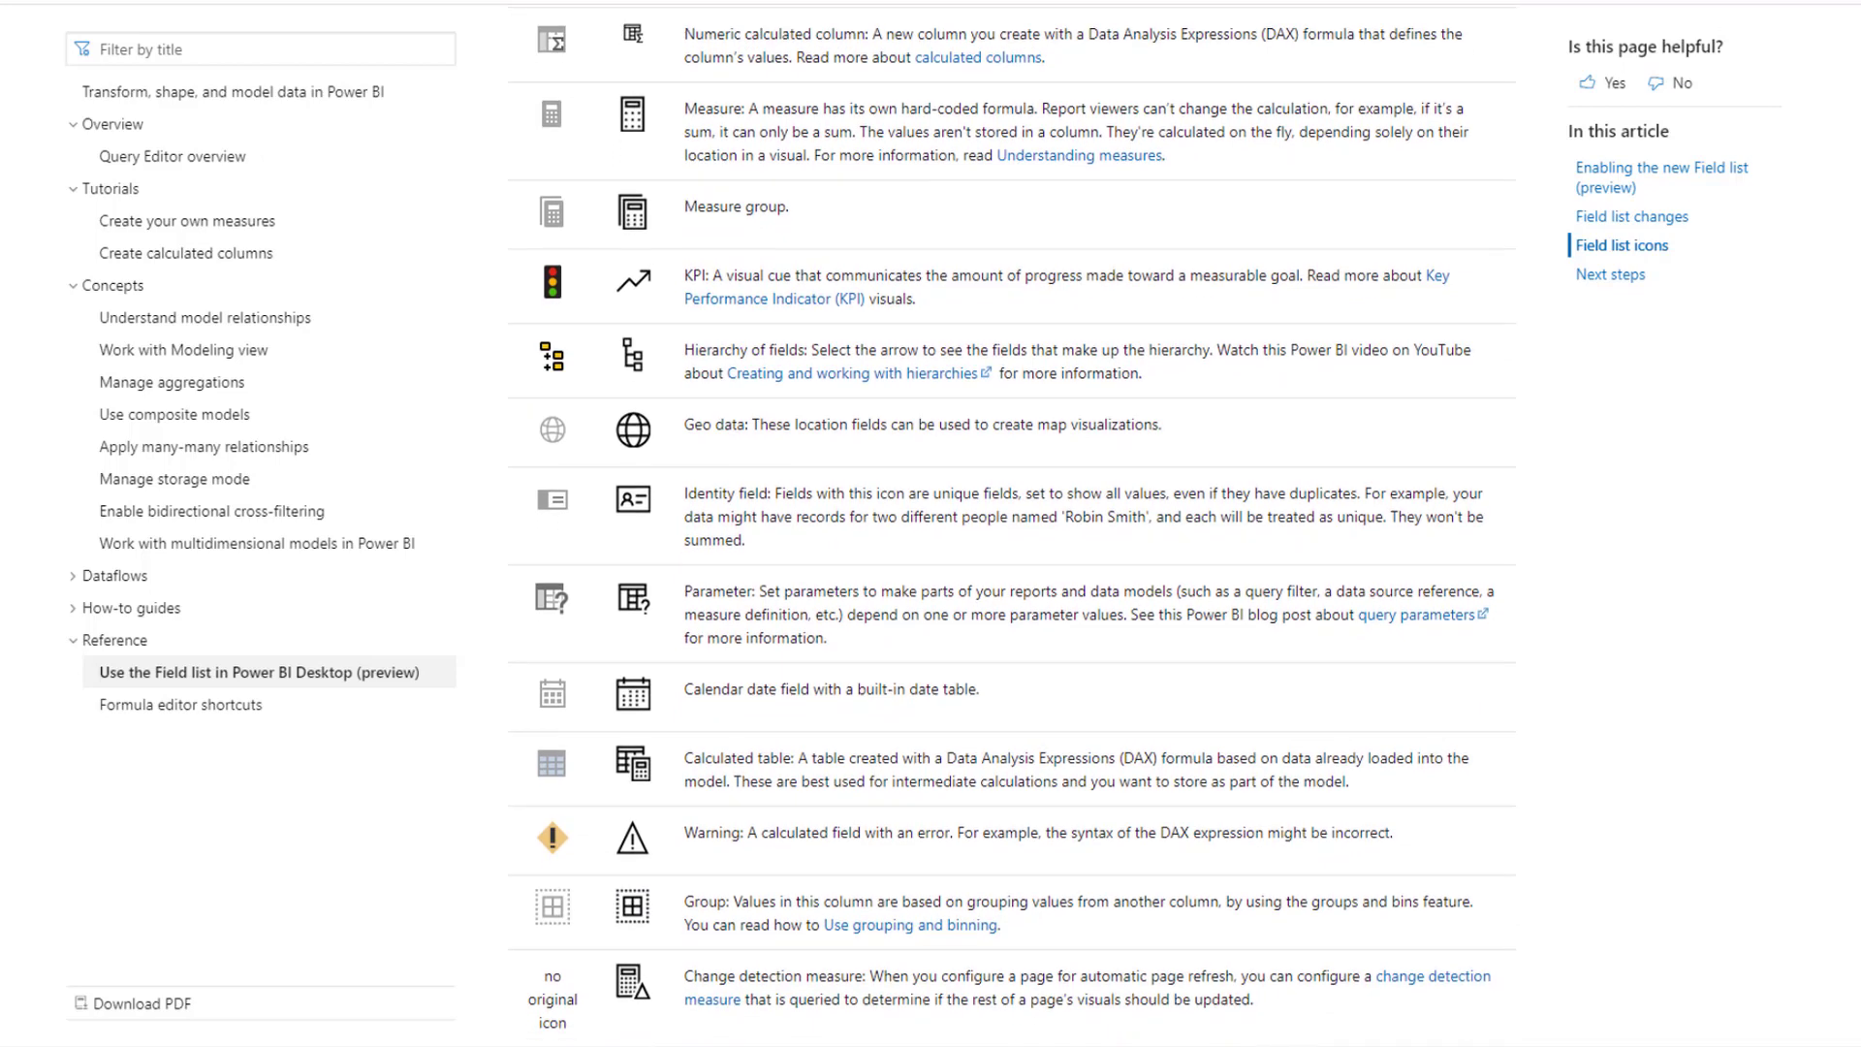
pyautogui.scroll(-3, 1011, 523)
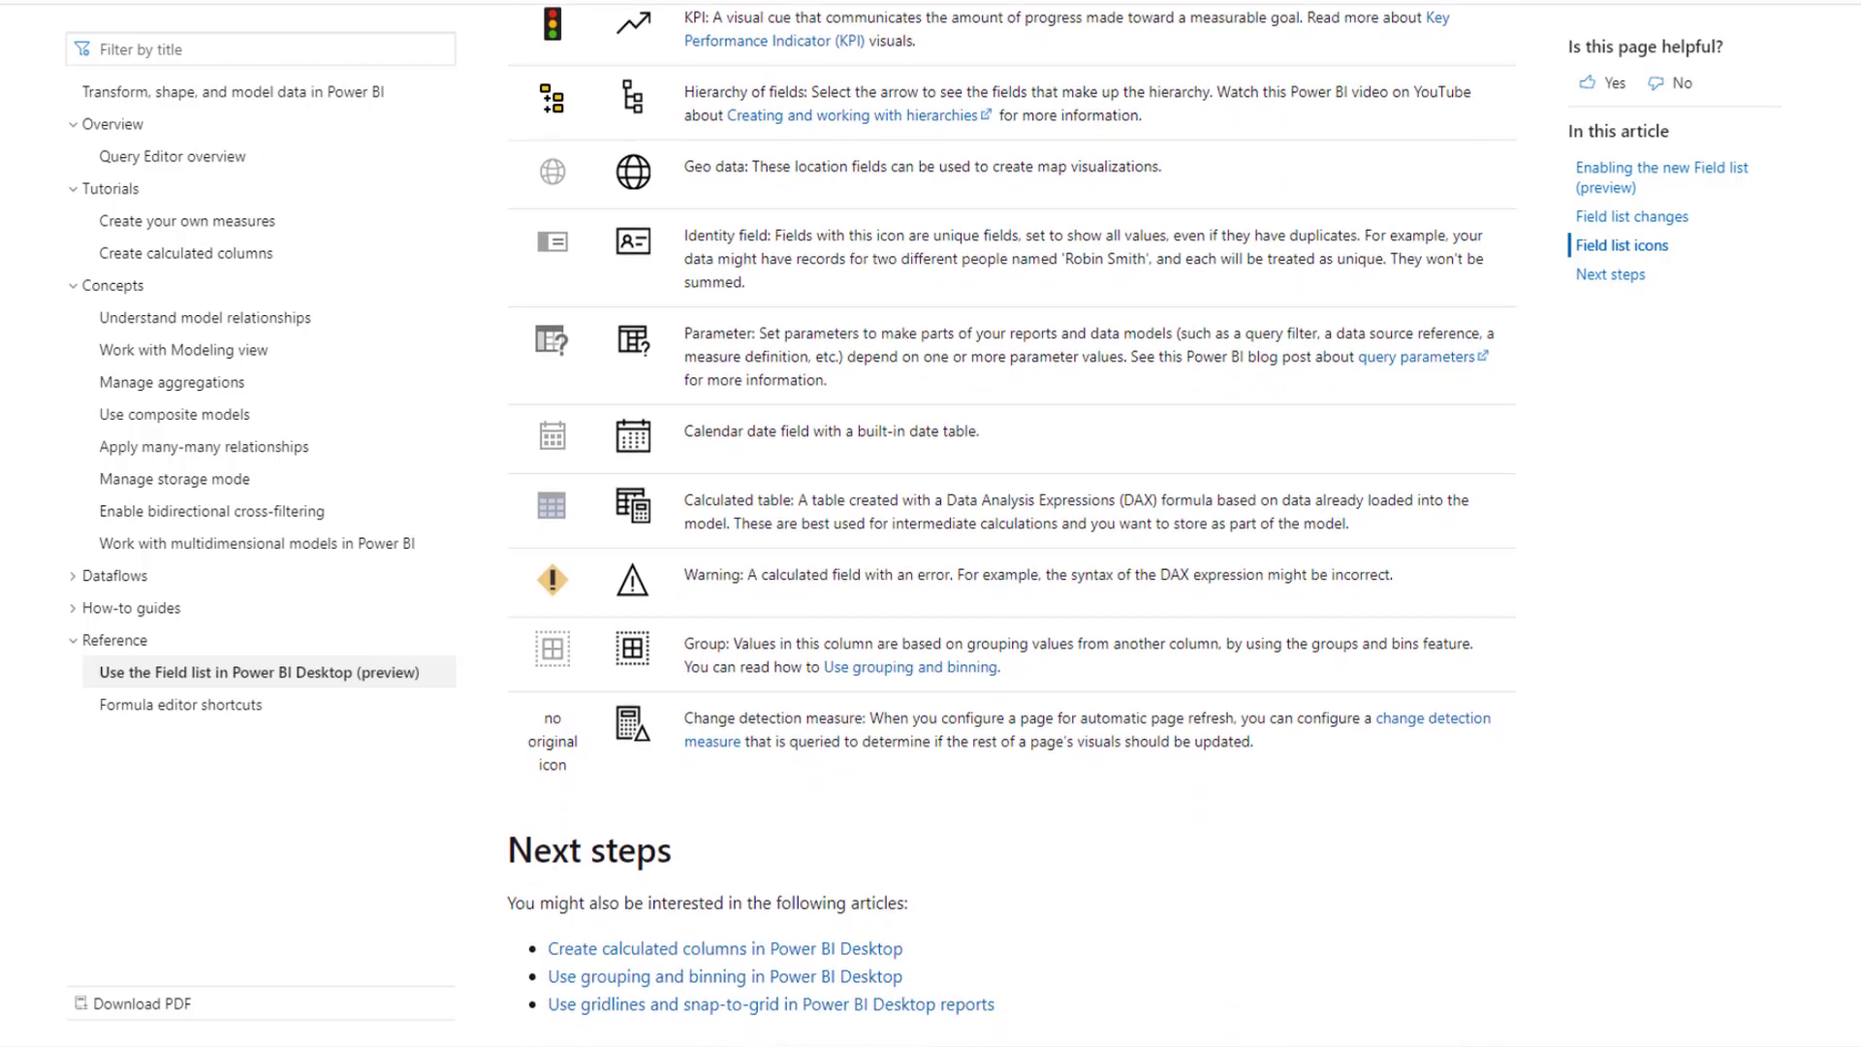
pyautogui.scroll(-1, 1011, 524)
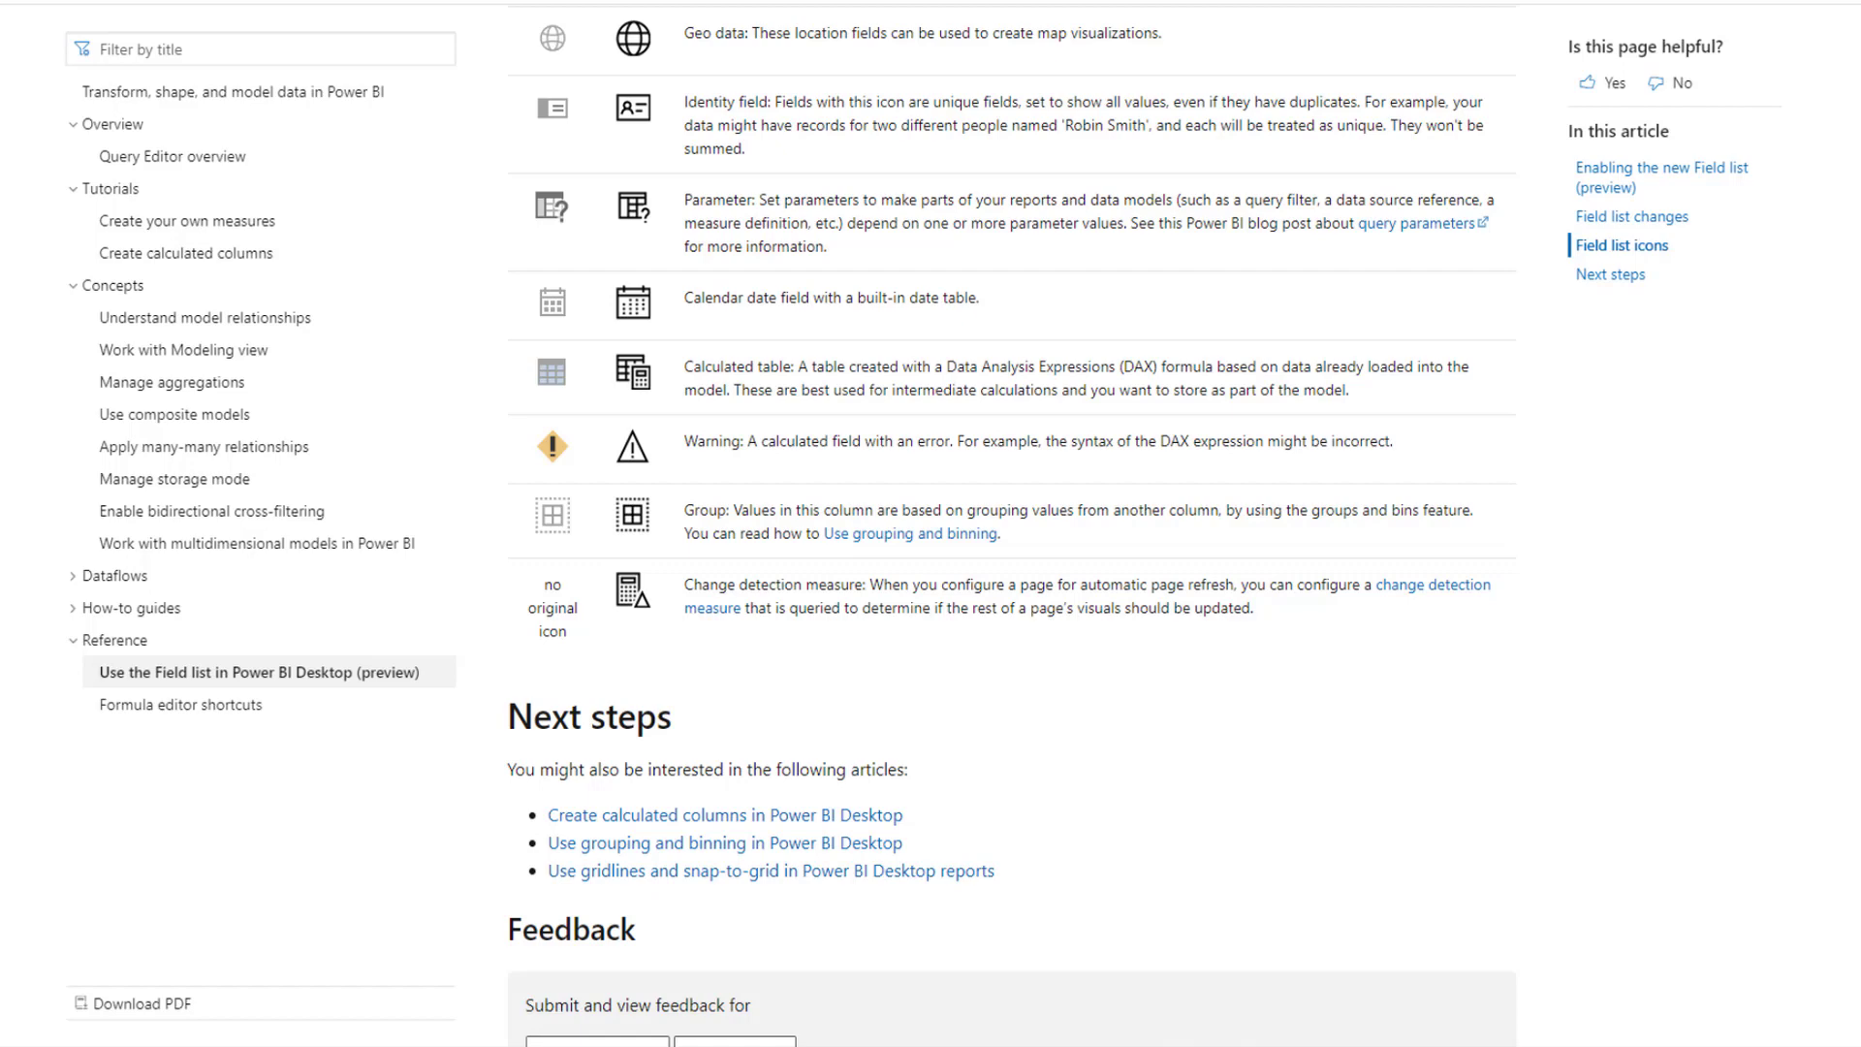
pyautogui.scroll(-1, 1011, 523)
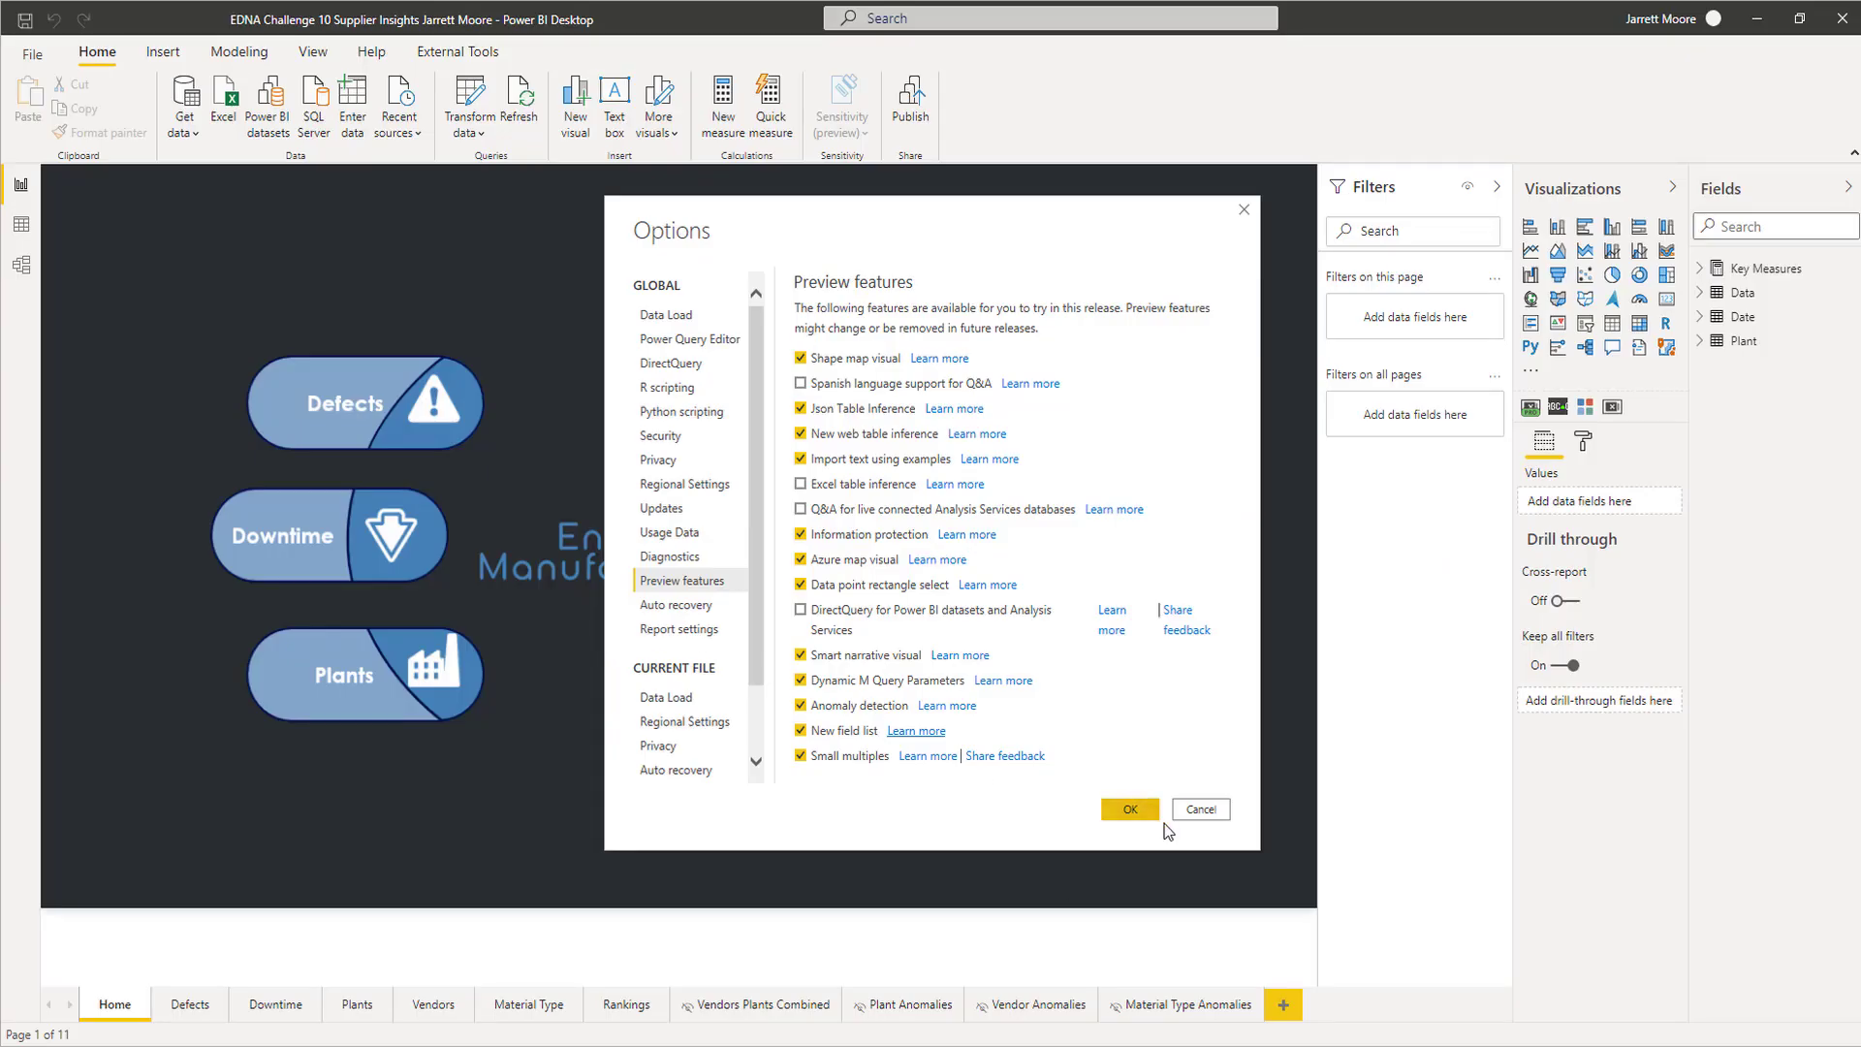
pyautogui.click(1134, 813)
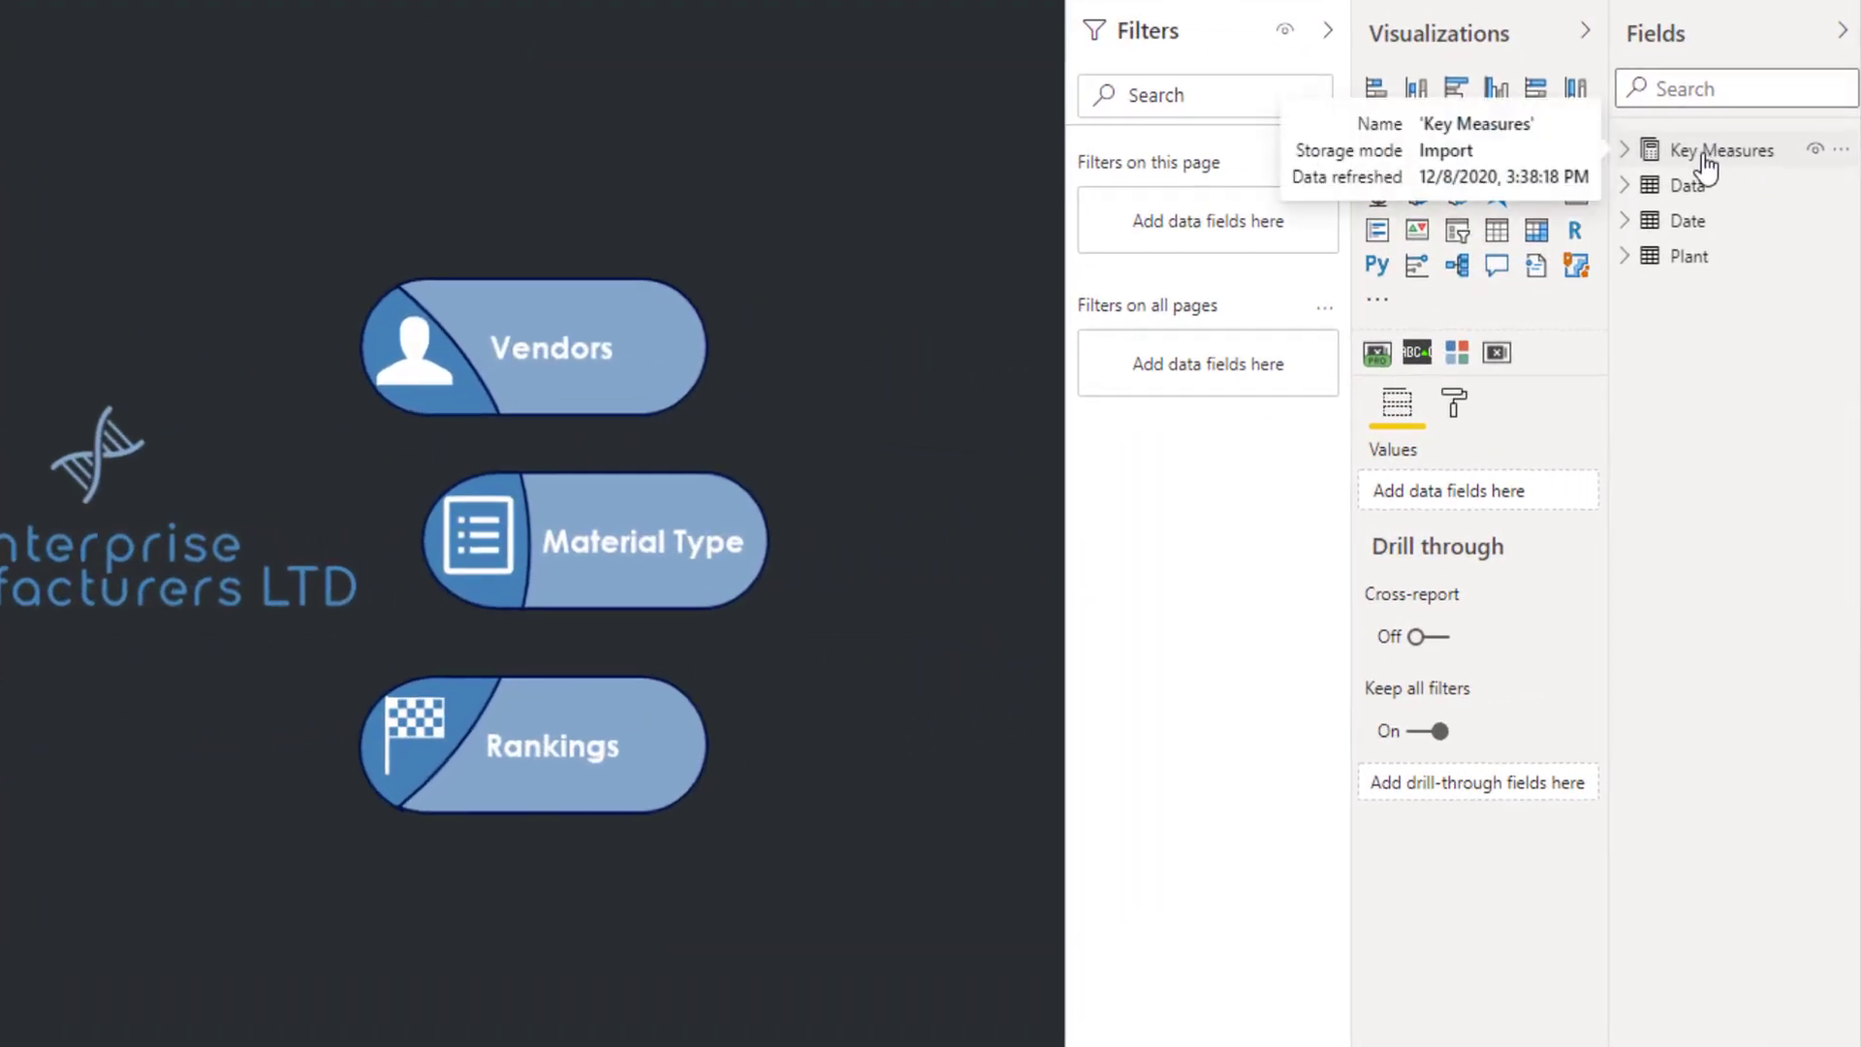
pyautogui.click(1625, 149)
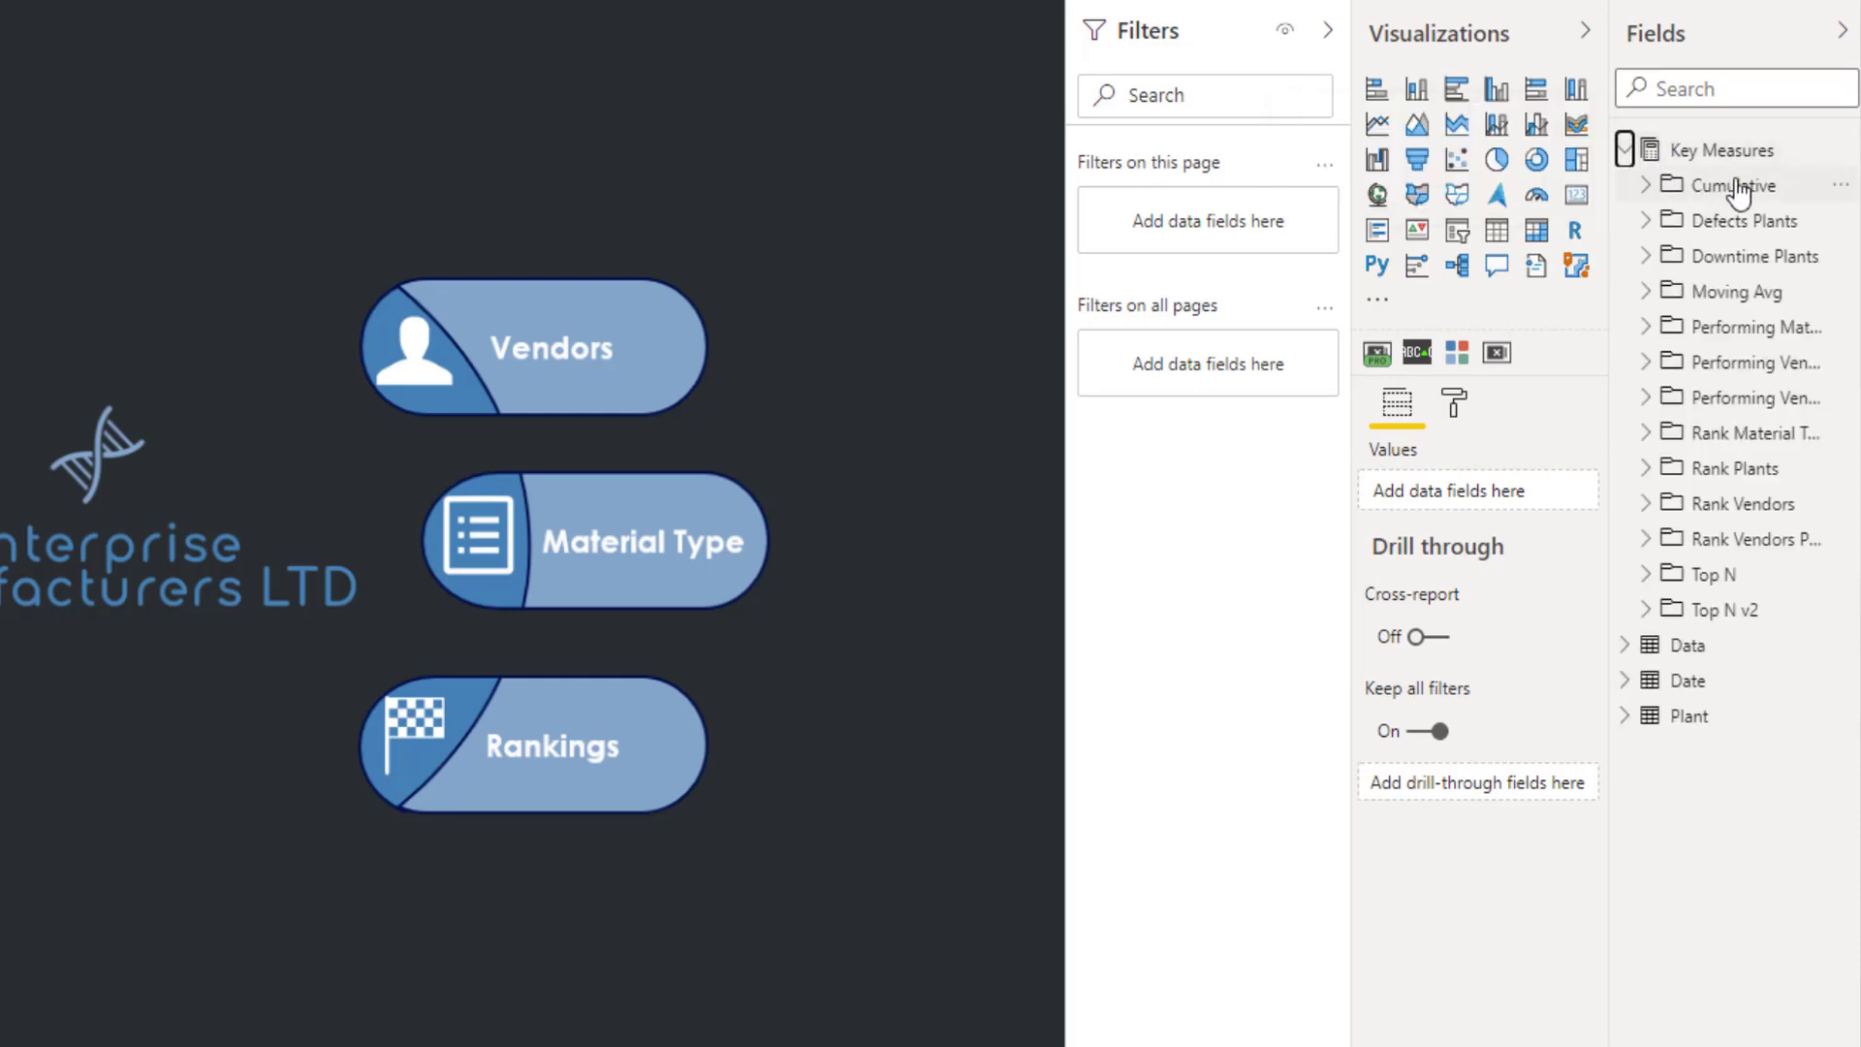
pyautogui.click(1645, 185)
pyautogui.click(1645, 185)
pyautogui.click(1626, 149)
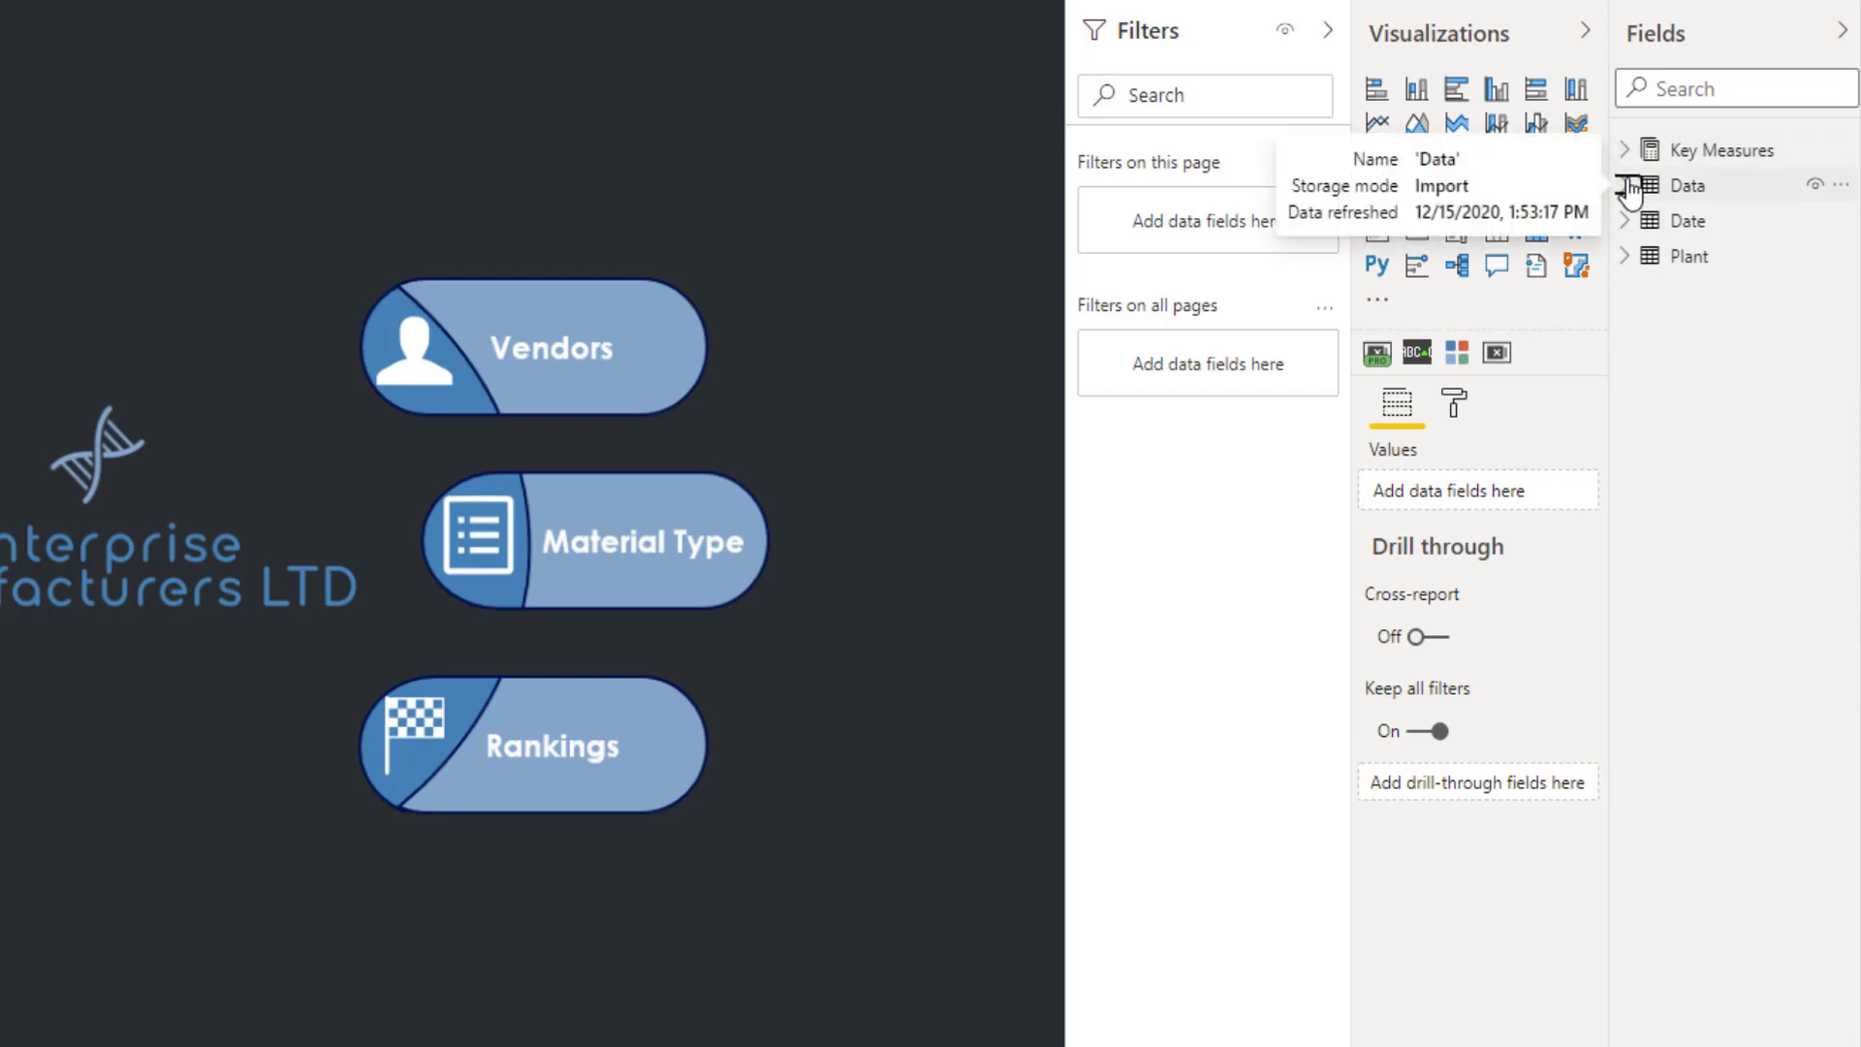
pyautogui.click(1628, 186)
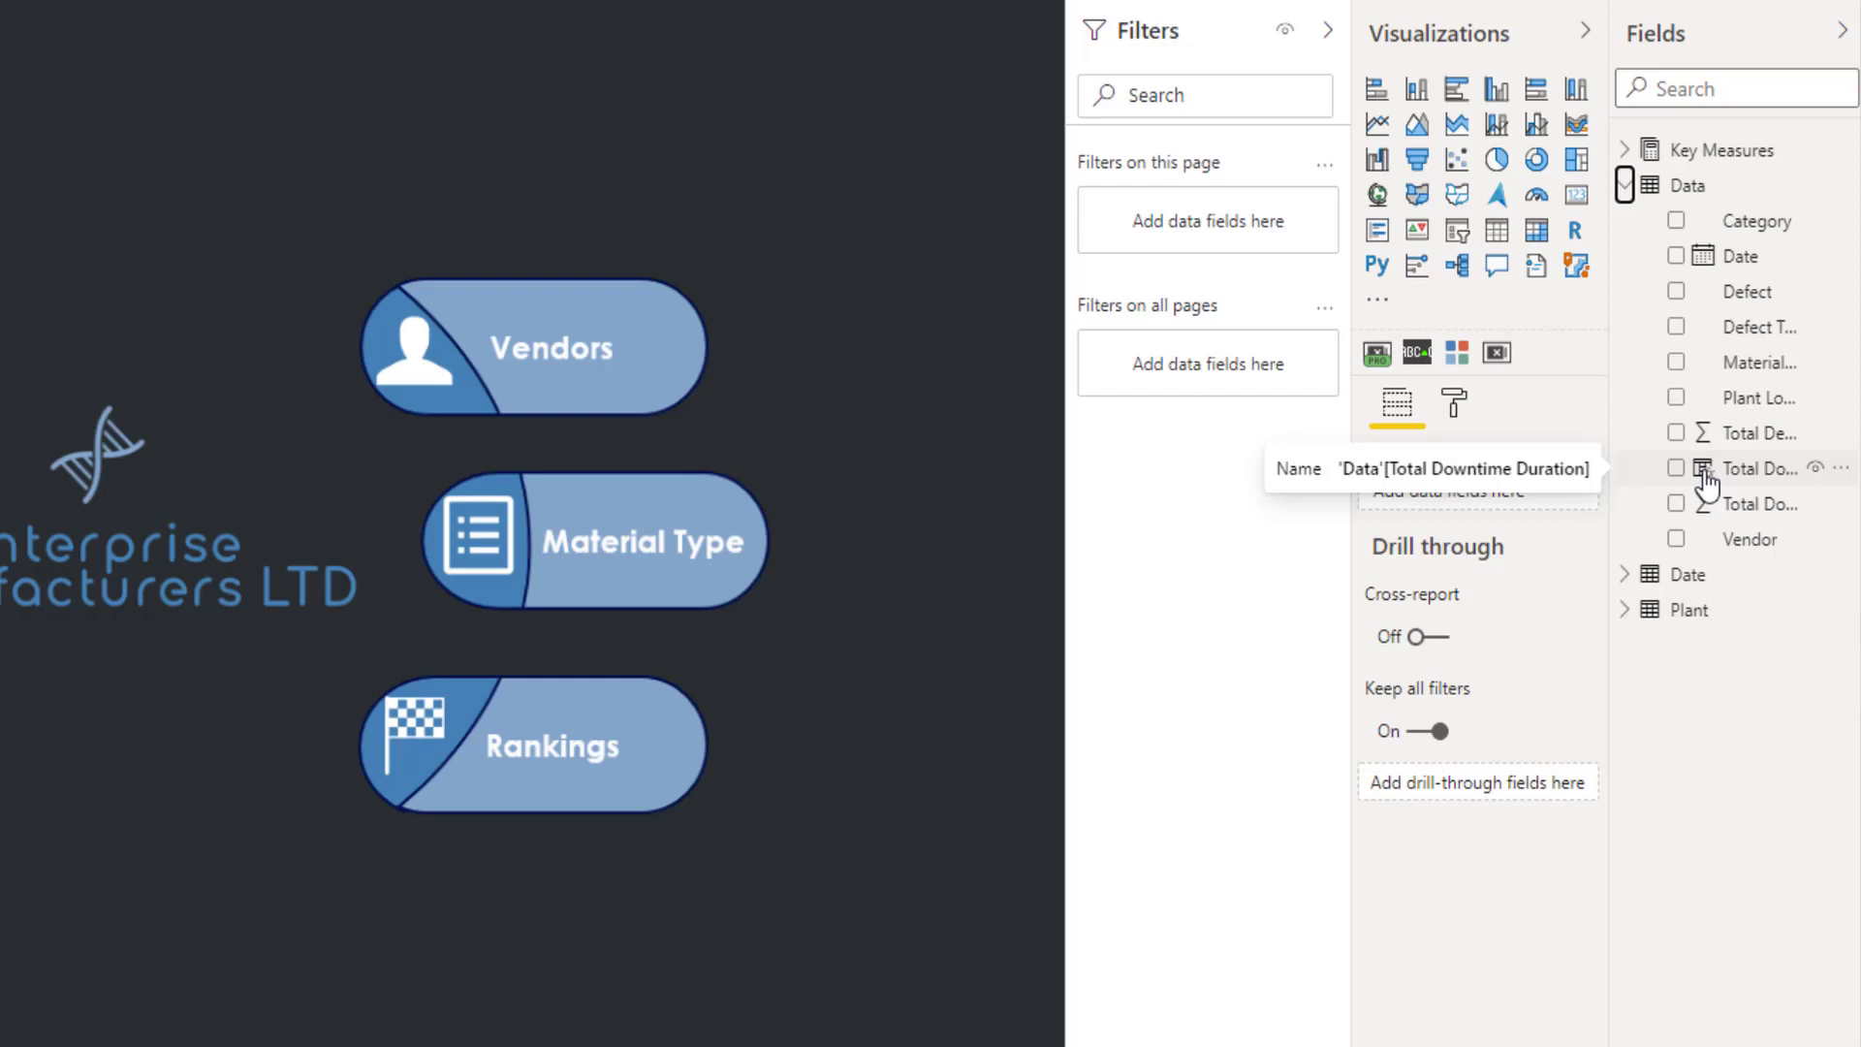
pyautogui.click(1626, 185)
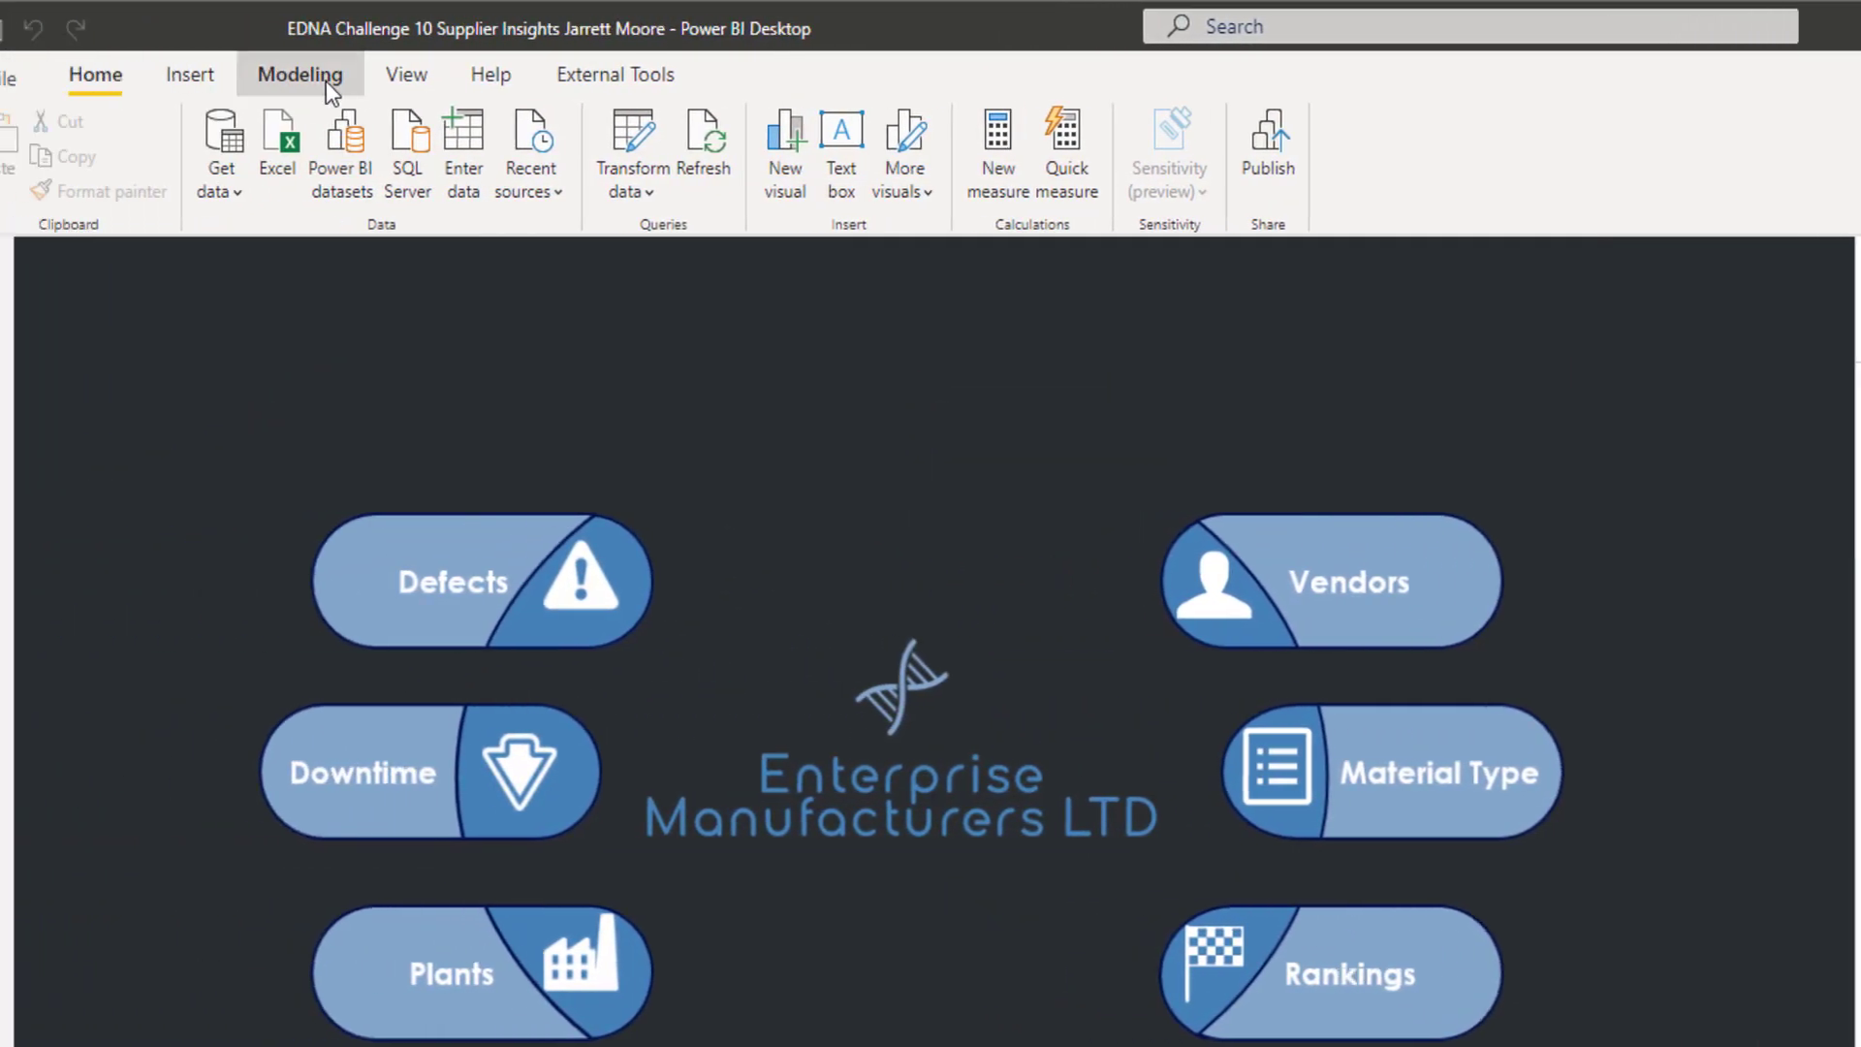
pyautogui.click(370, 79)
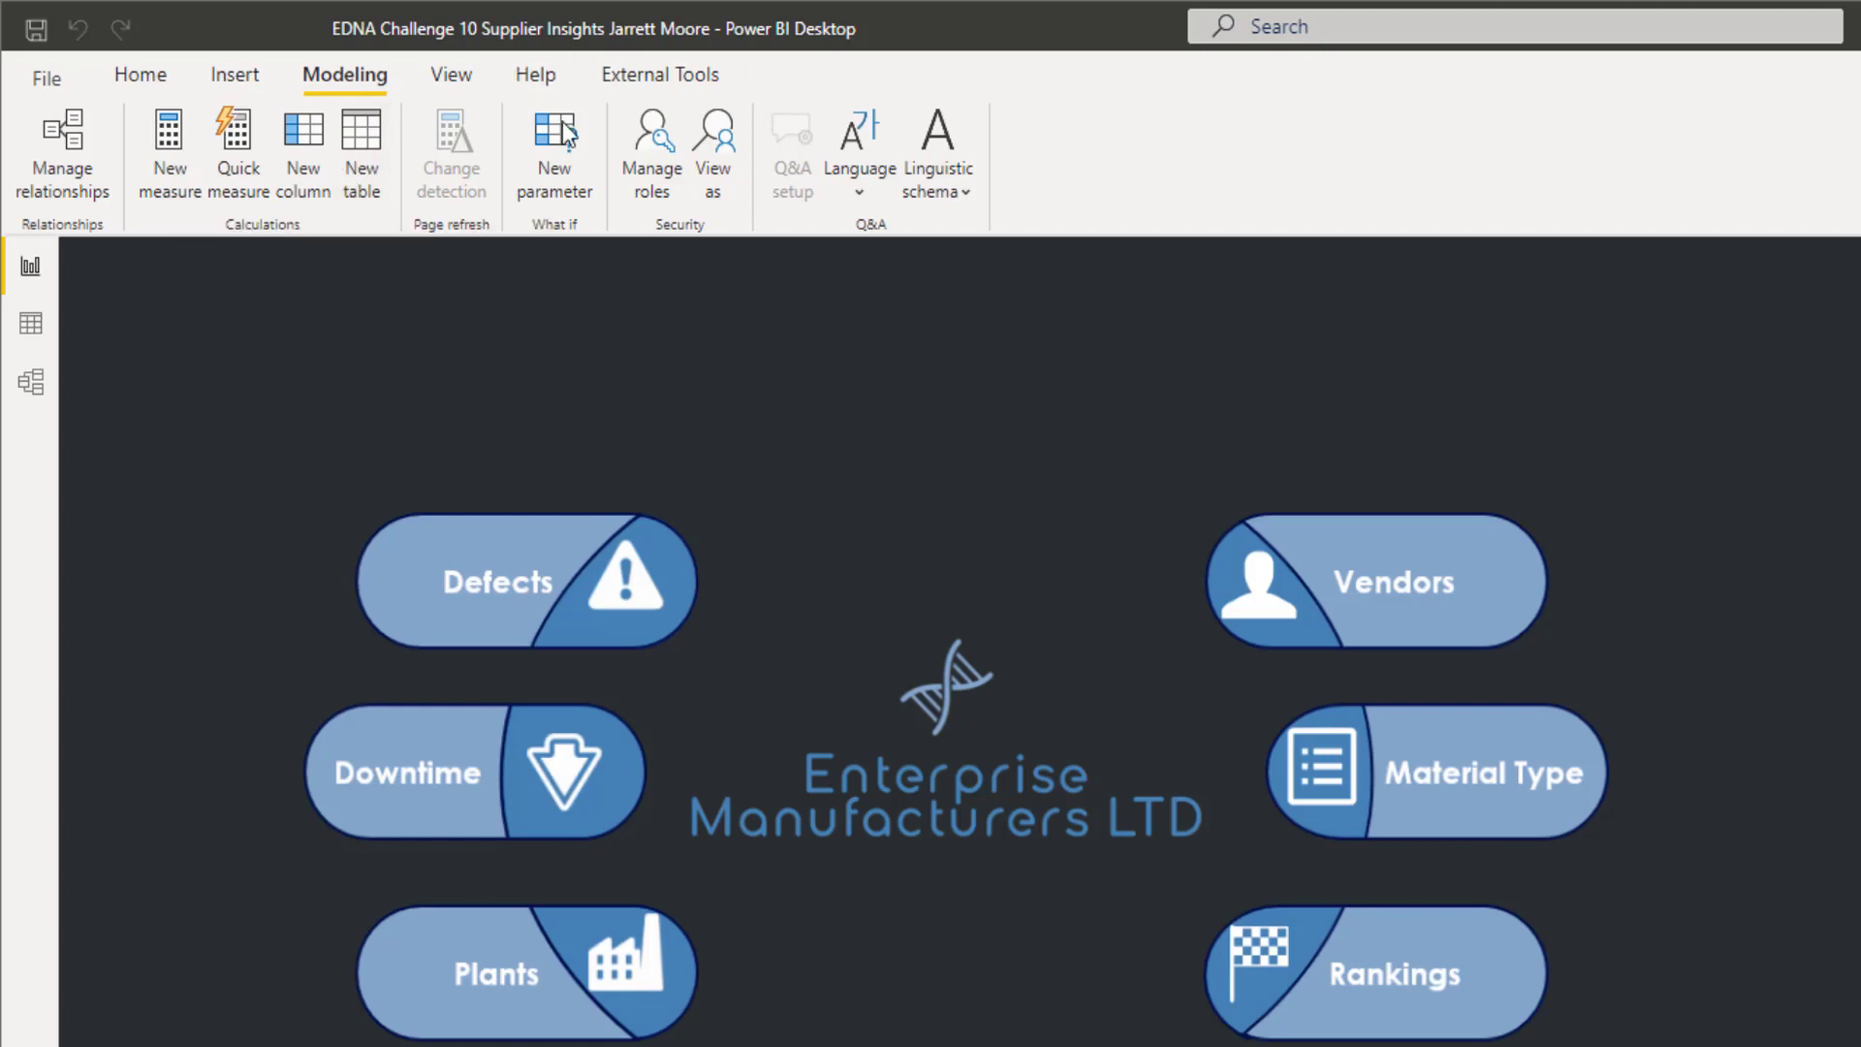
pyautogui.click(141, 75)
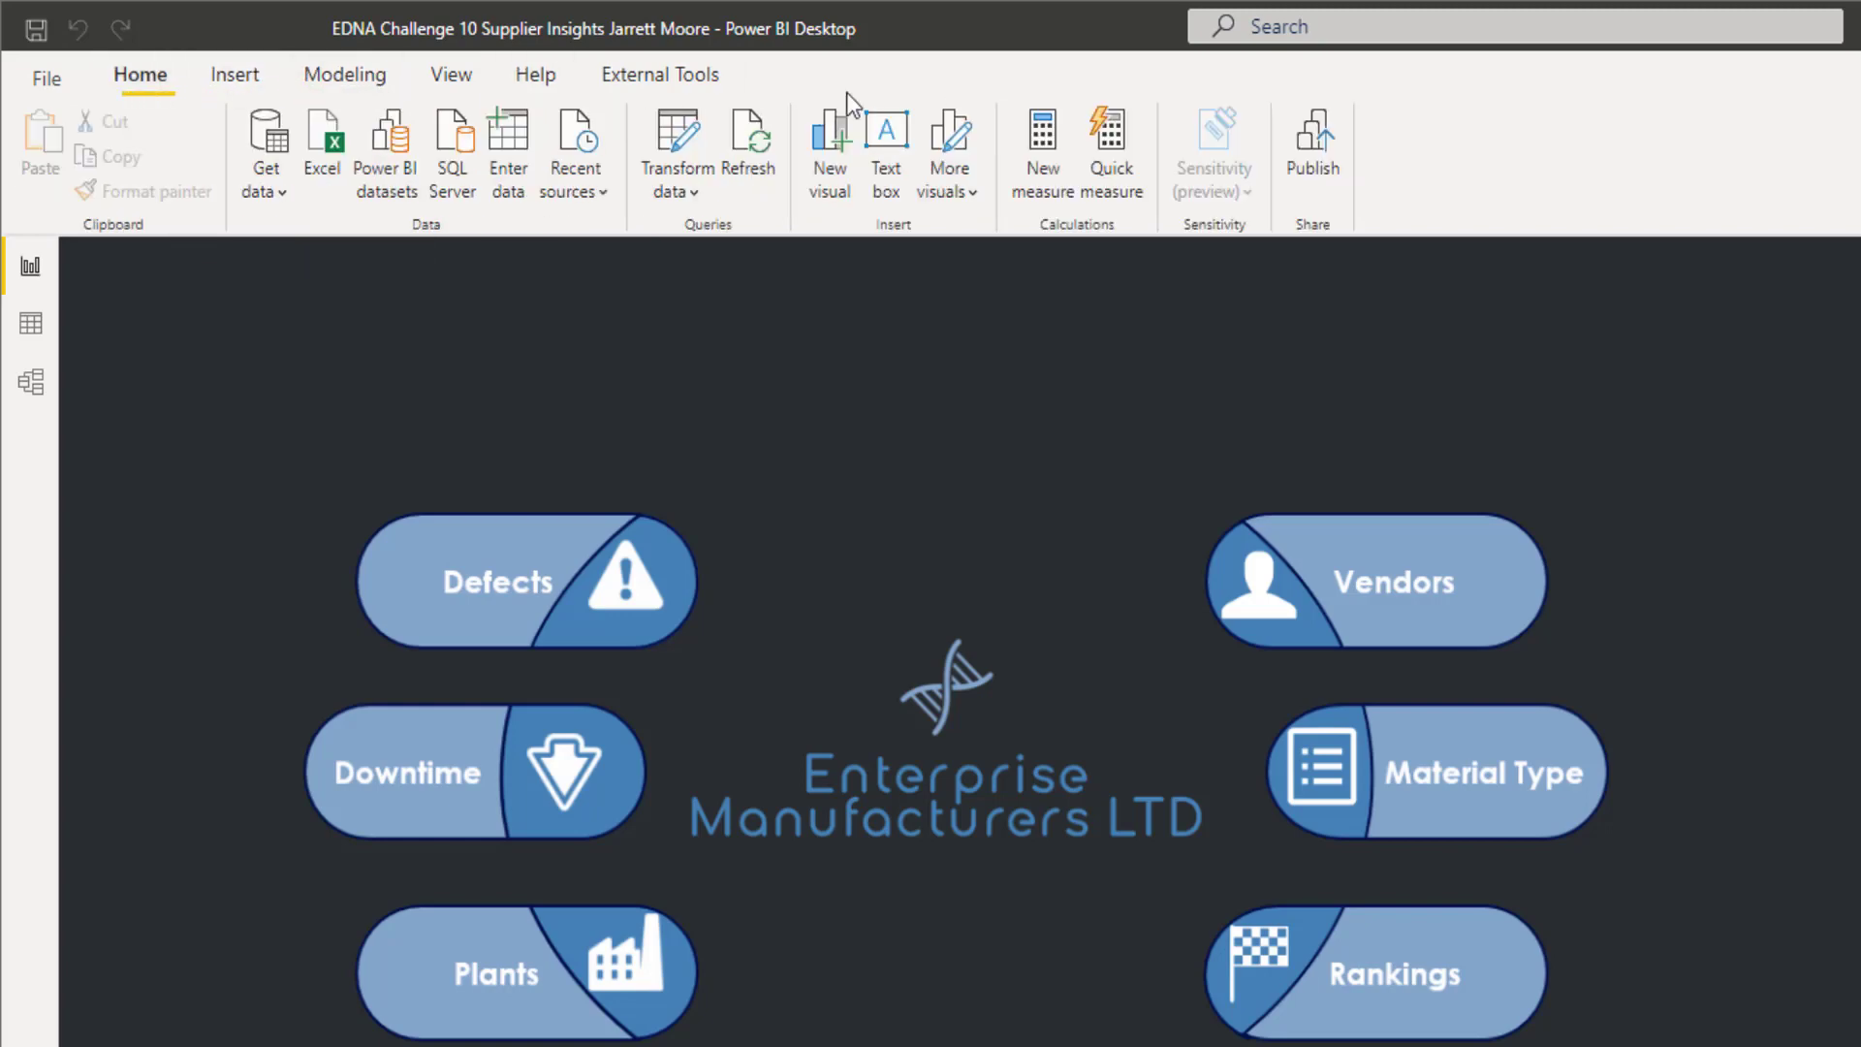
pyautogui.click(1341, 24)
pyautogui.write('new')
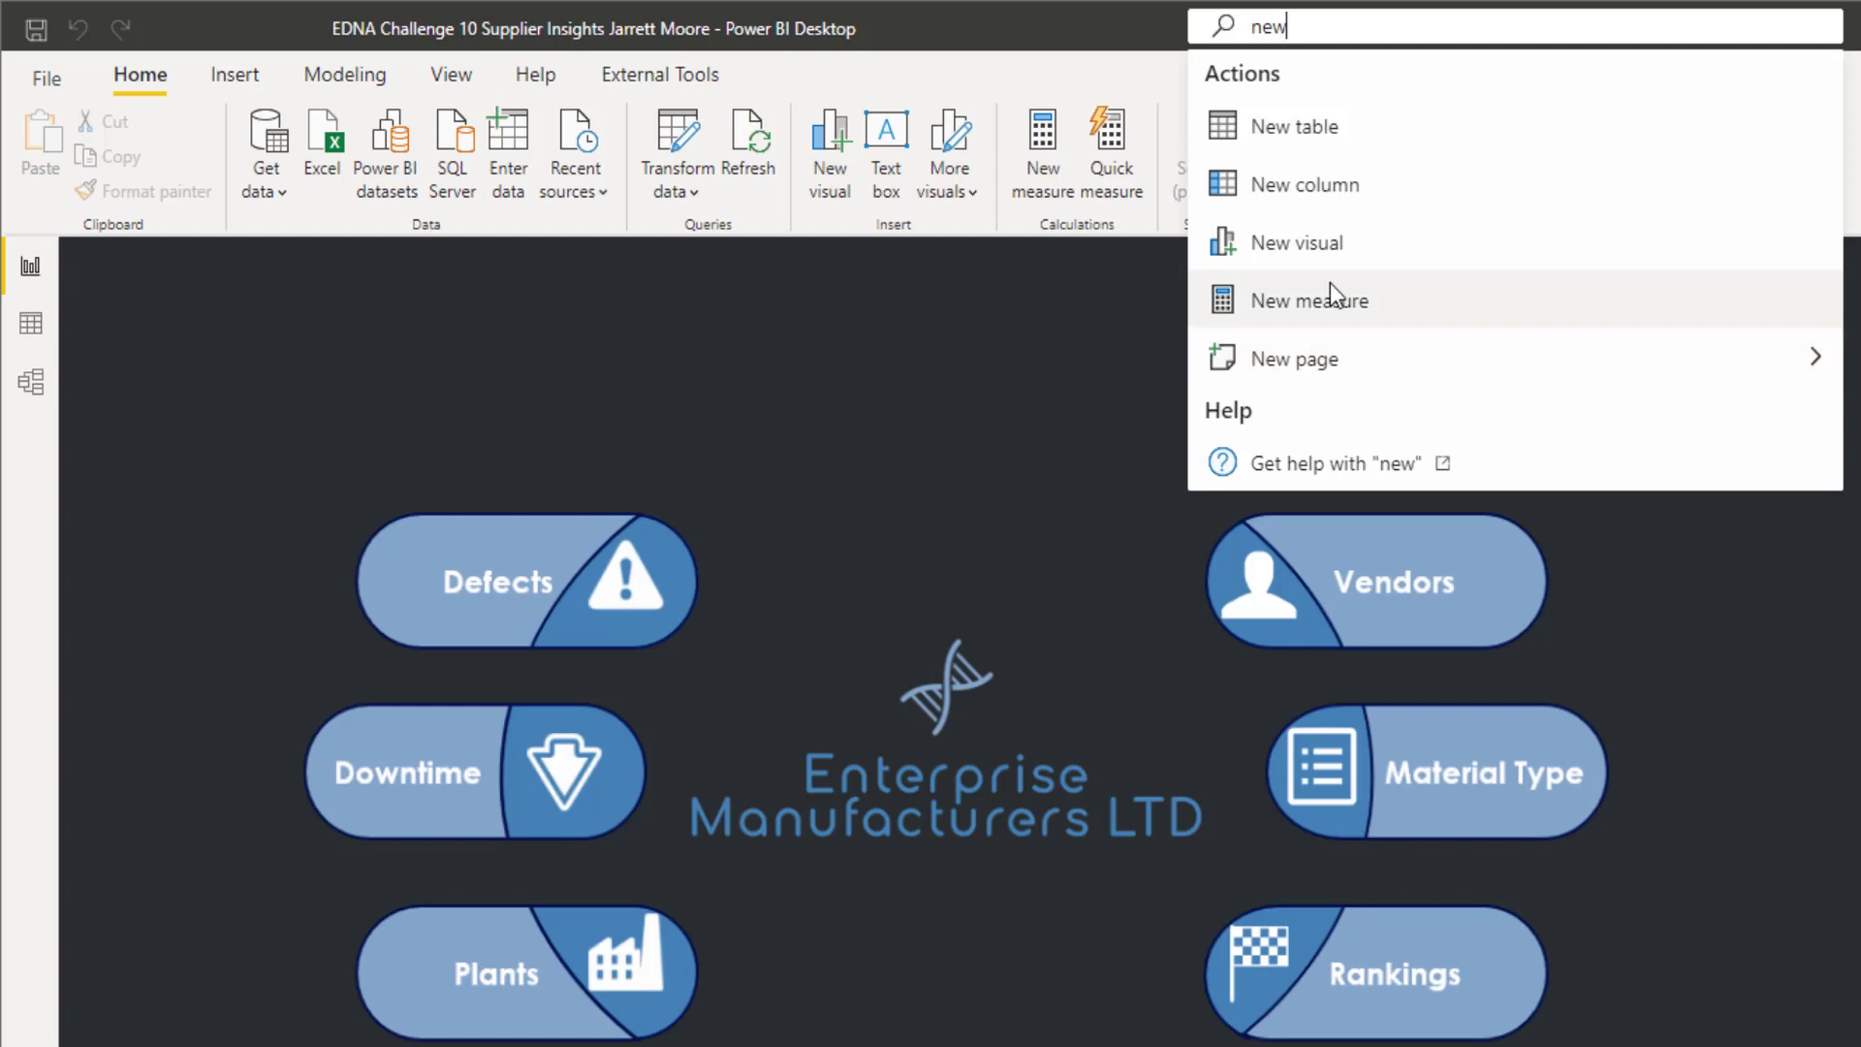
pyautogui.moveTo(1291, 27); pyautogui.dragTo(1236, 27)
pyautogui.press('BackSpace')
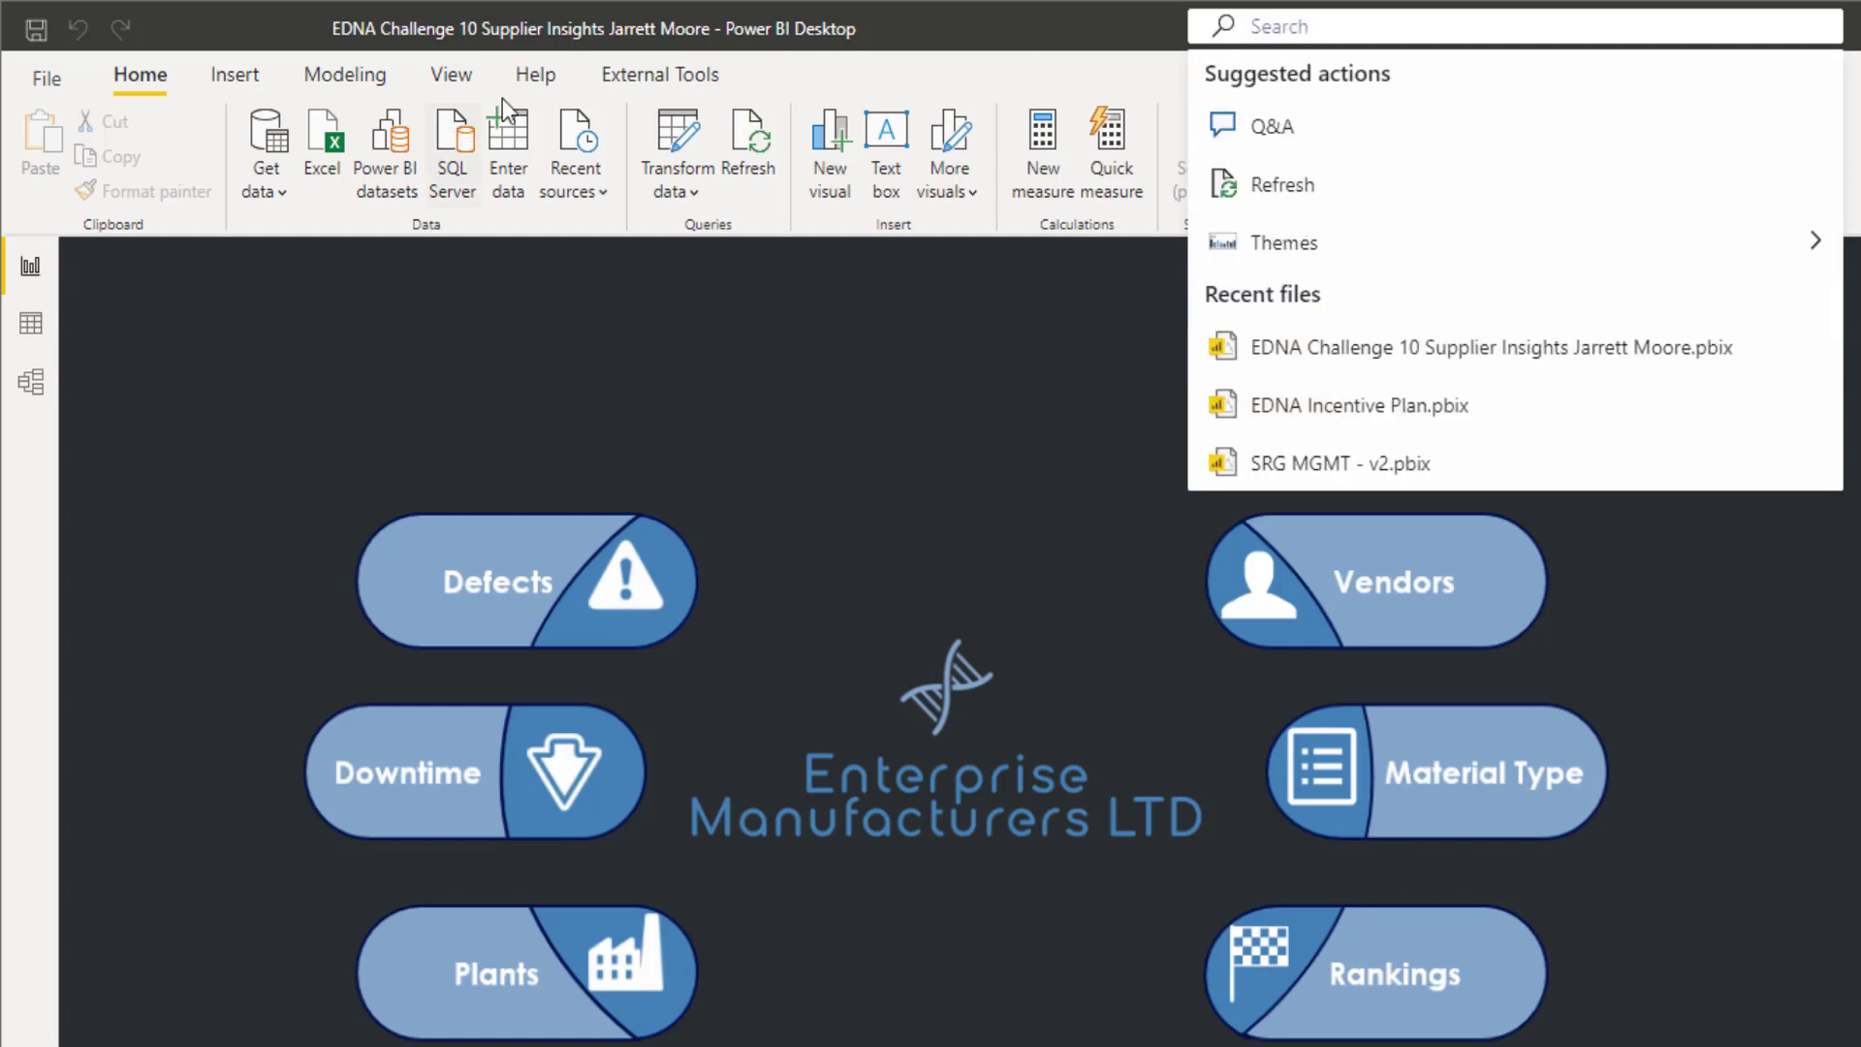
pyautogui.click(654, 76)
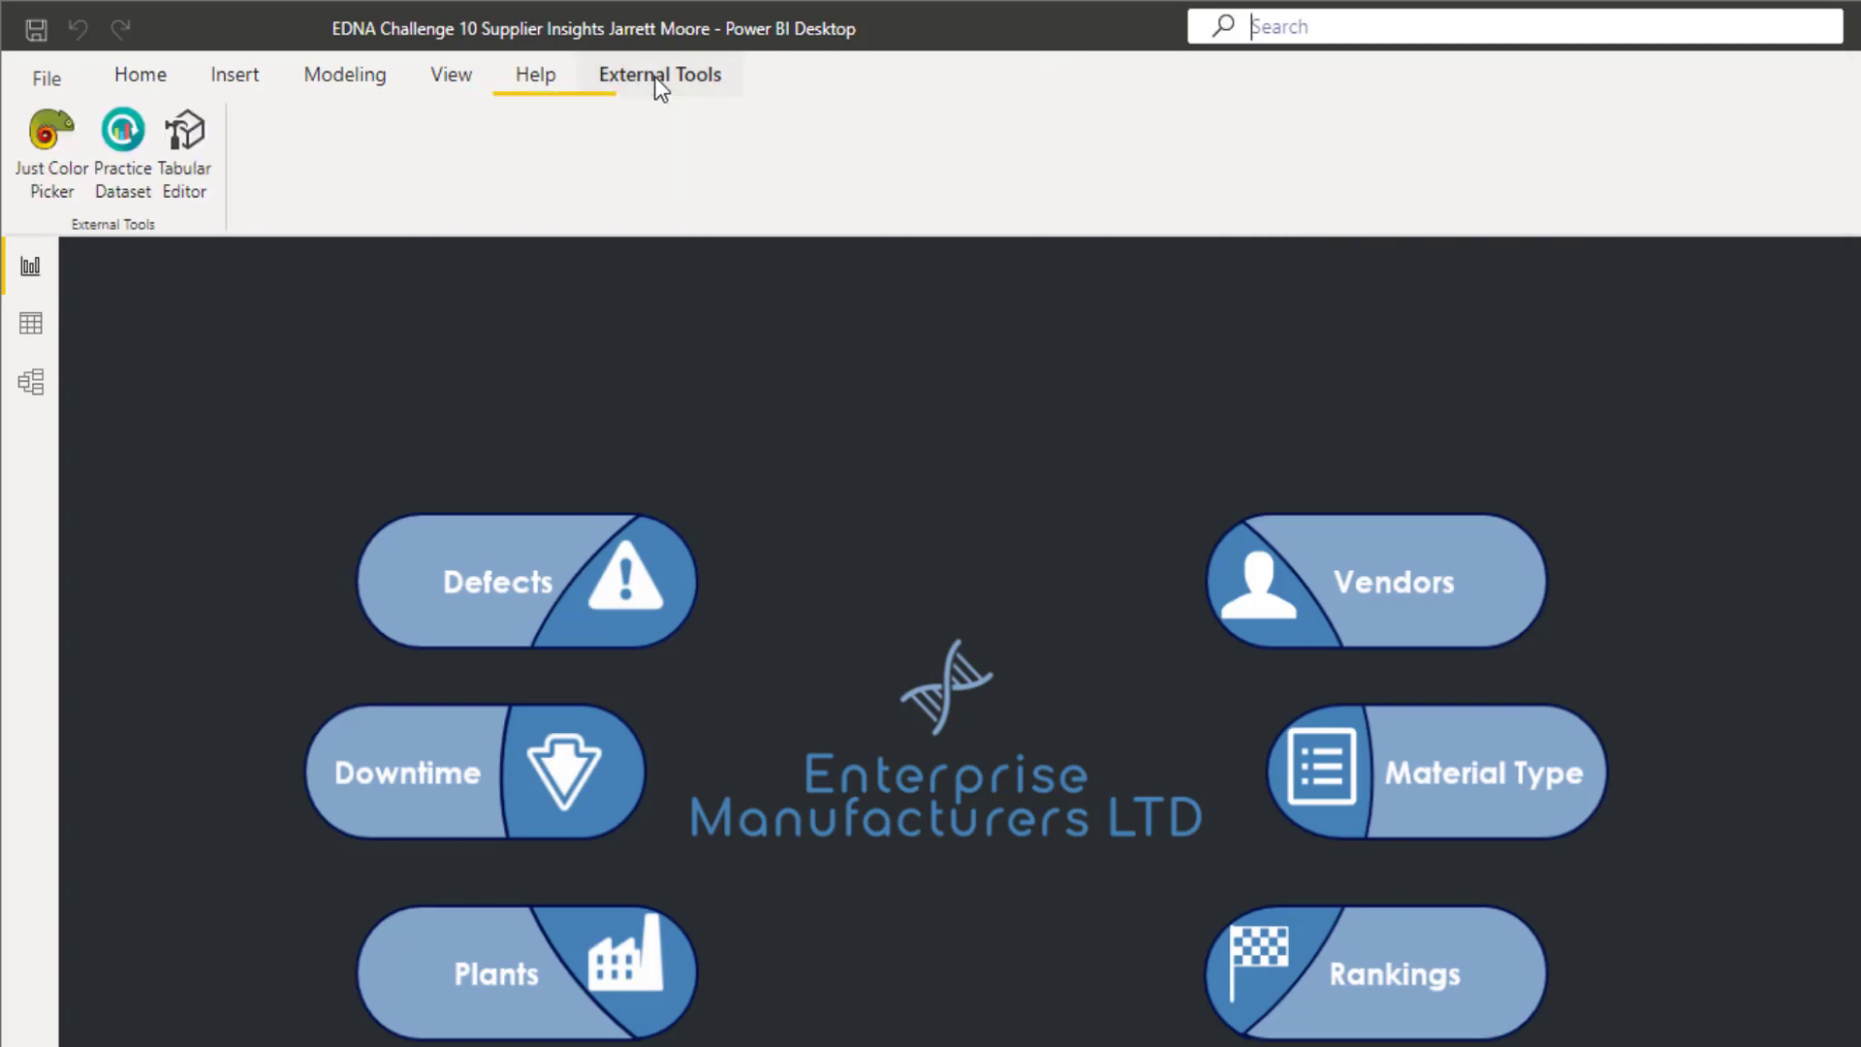
pyautogui.click(362, 73)
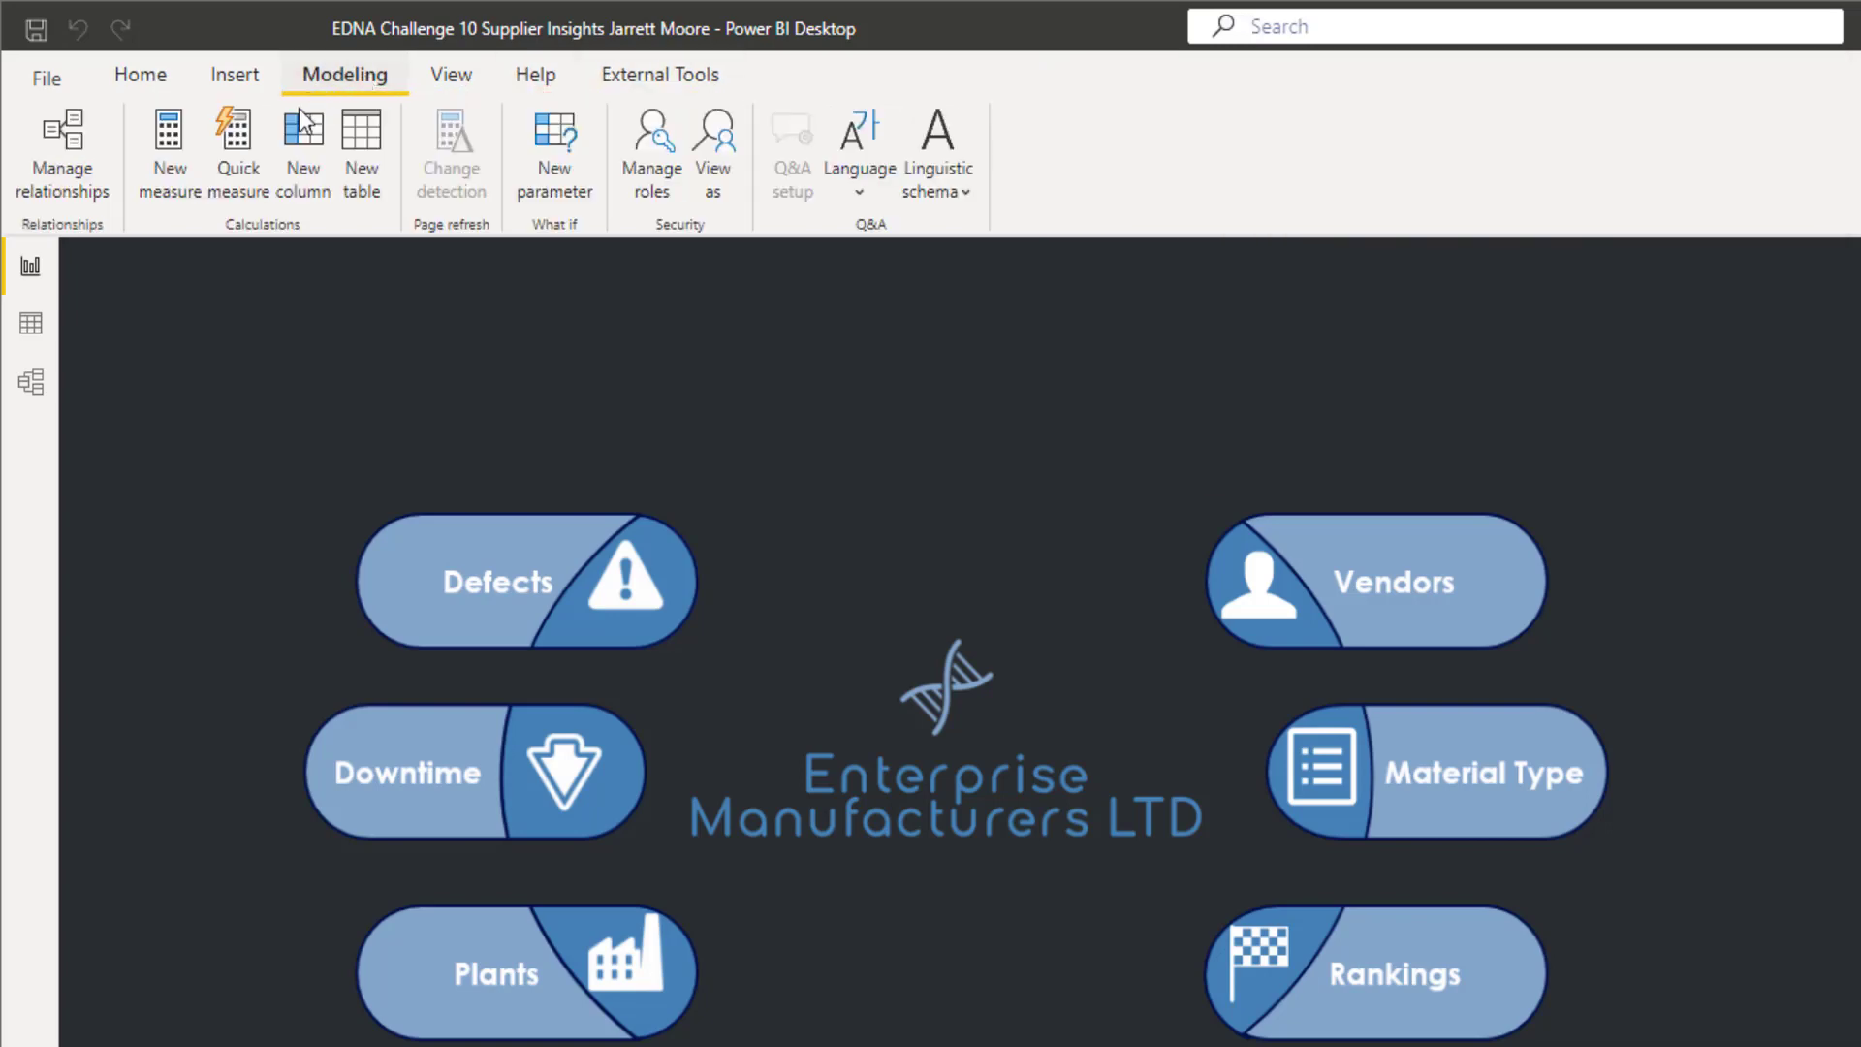
pyautogui.click(1360, 35)
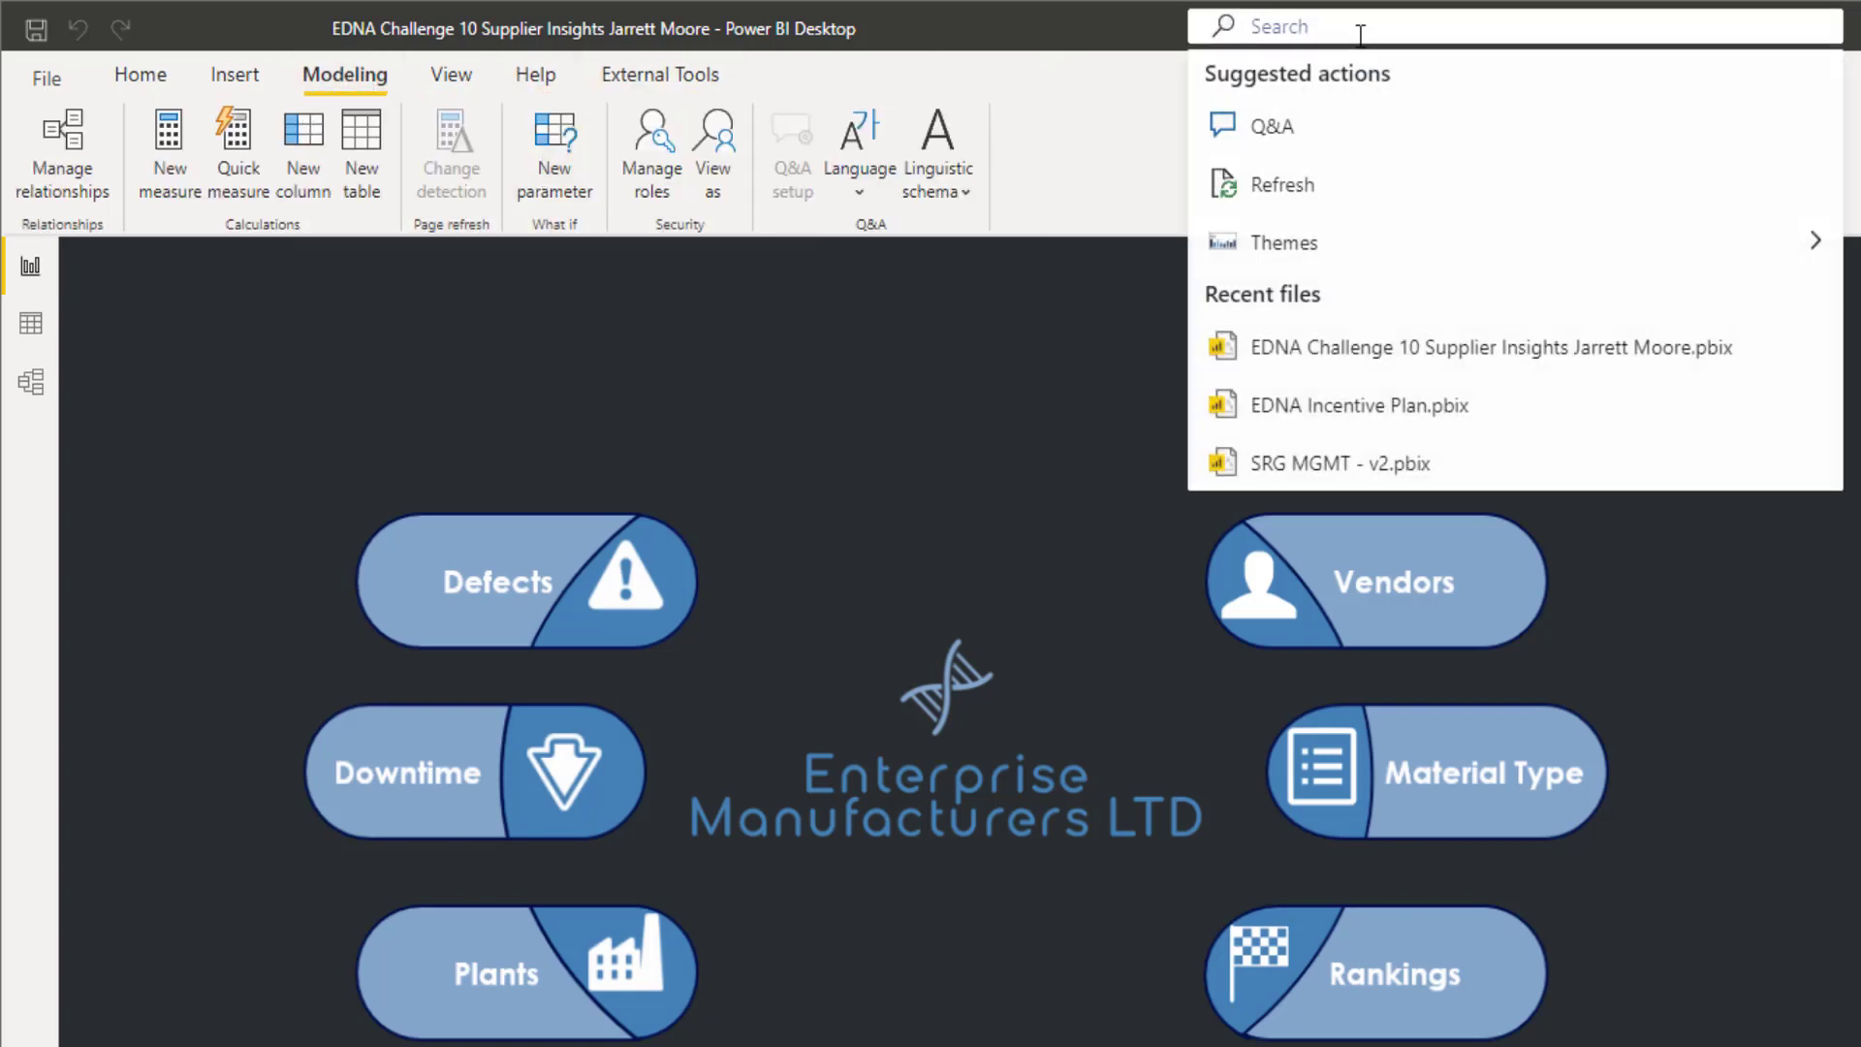
pyautogui.write('new p')
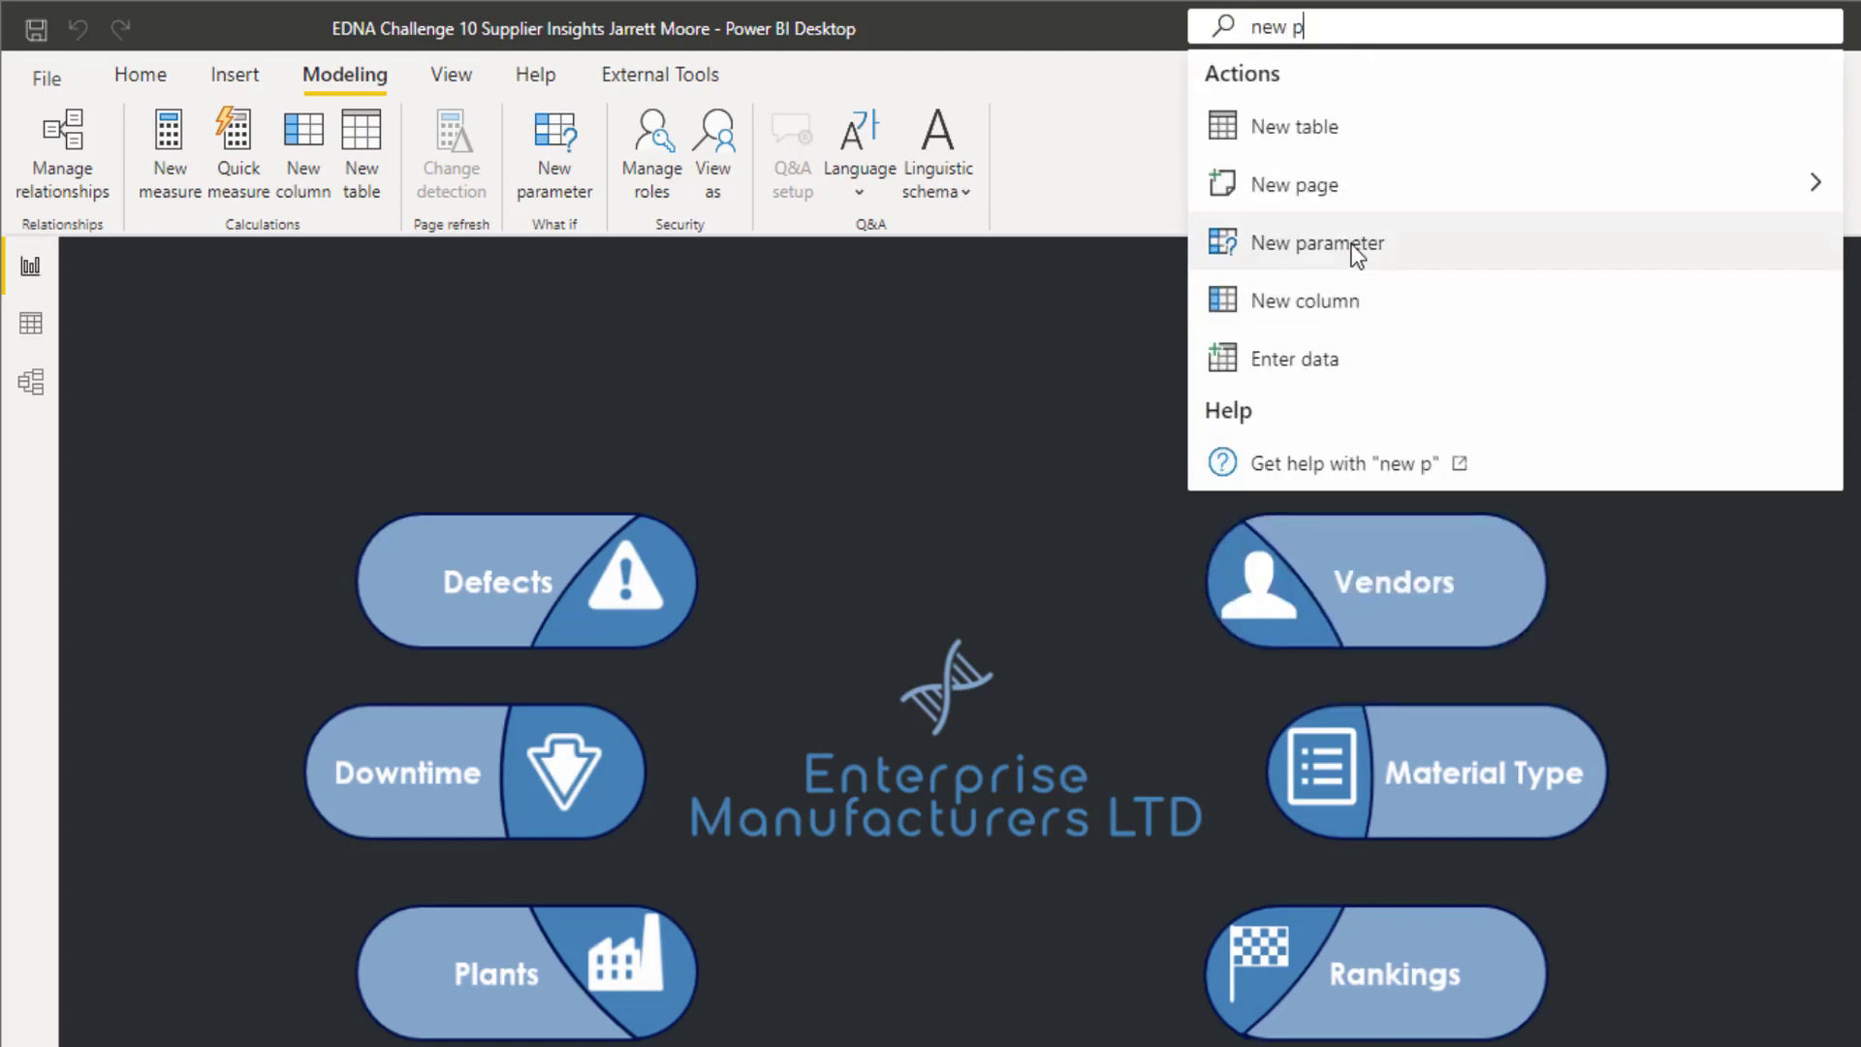
pyautogui.moveTo(1332, 29); pyautogui.dragTo(1229, 29)
pyautogui.press('BackSpace')
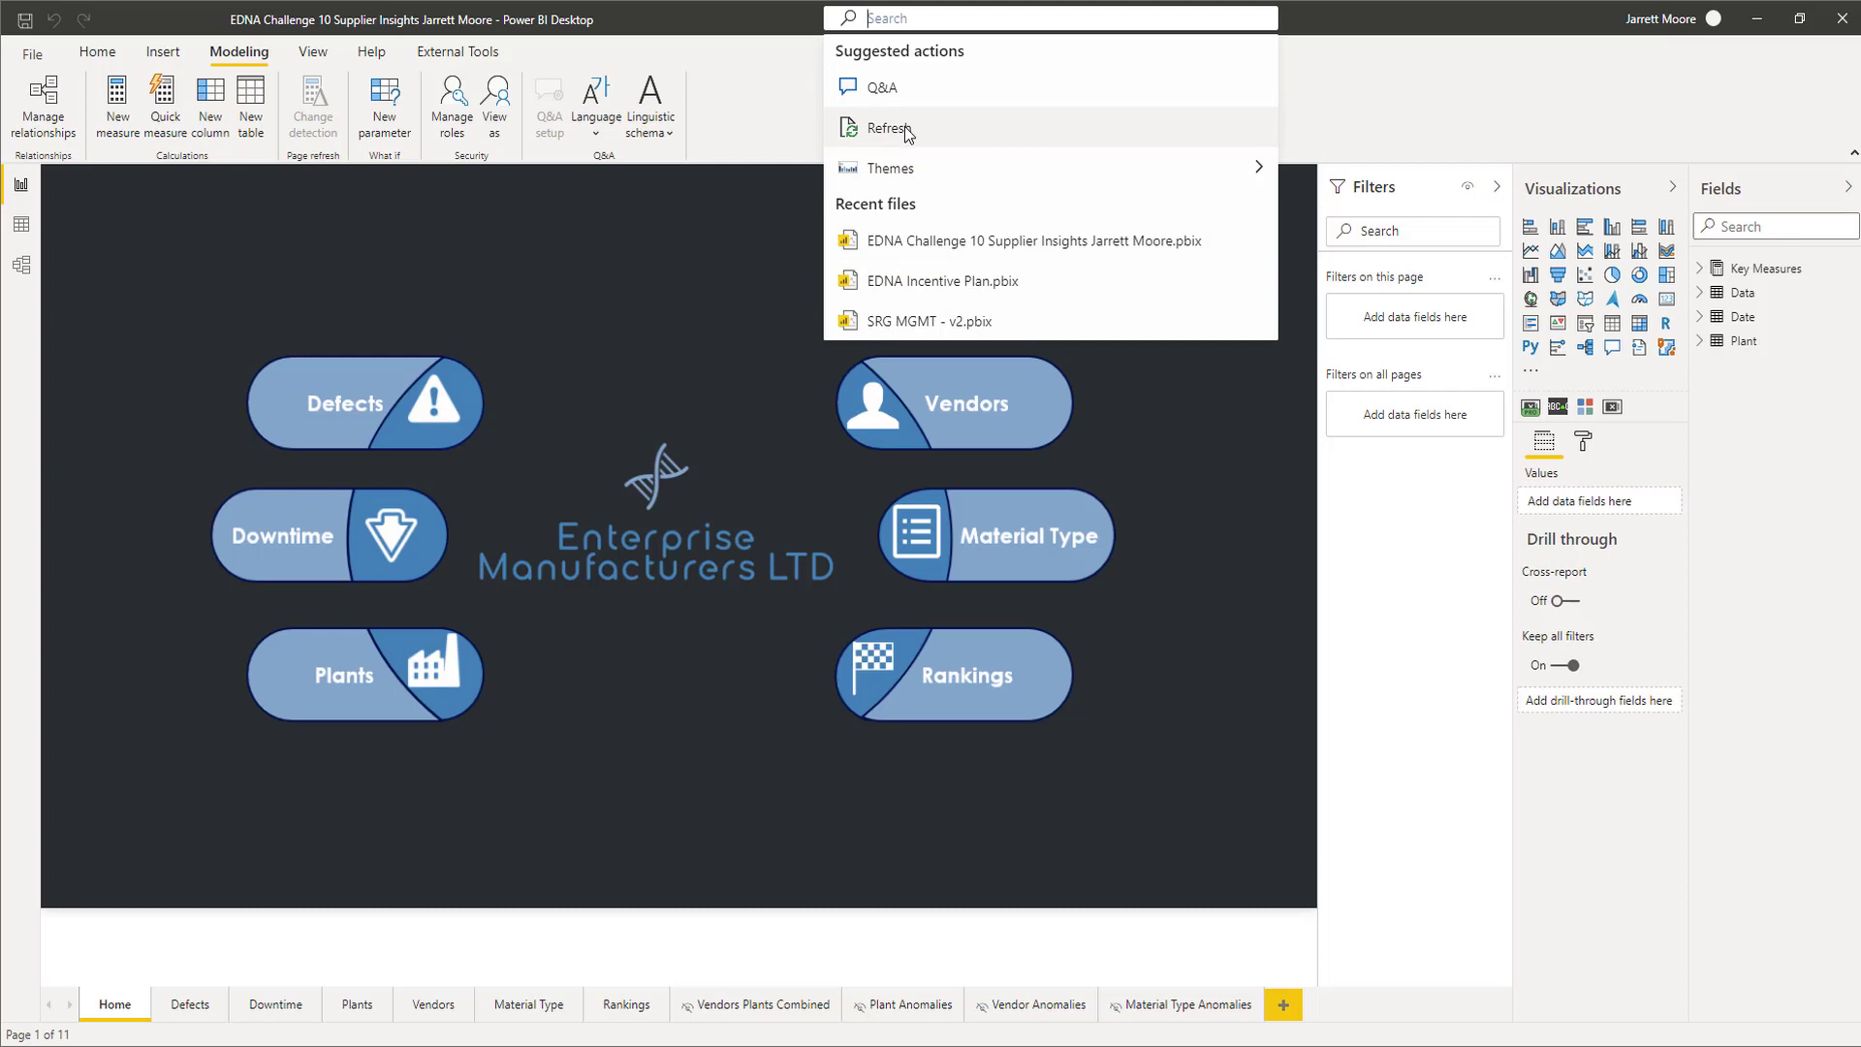
pyautogui.click(722, 49)
pyautogui.click(102, 52)
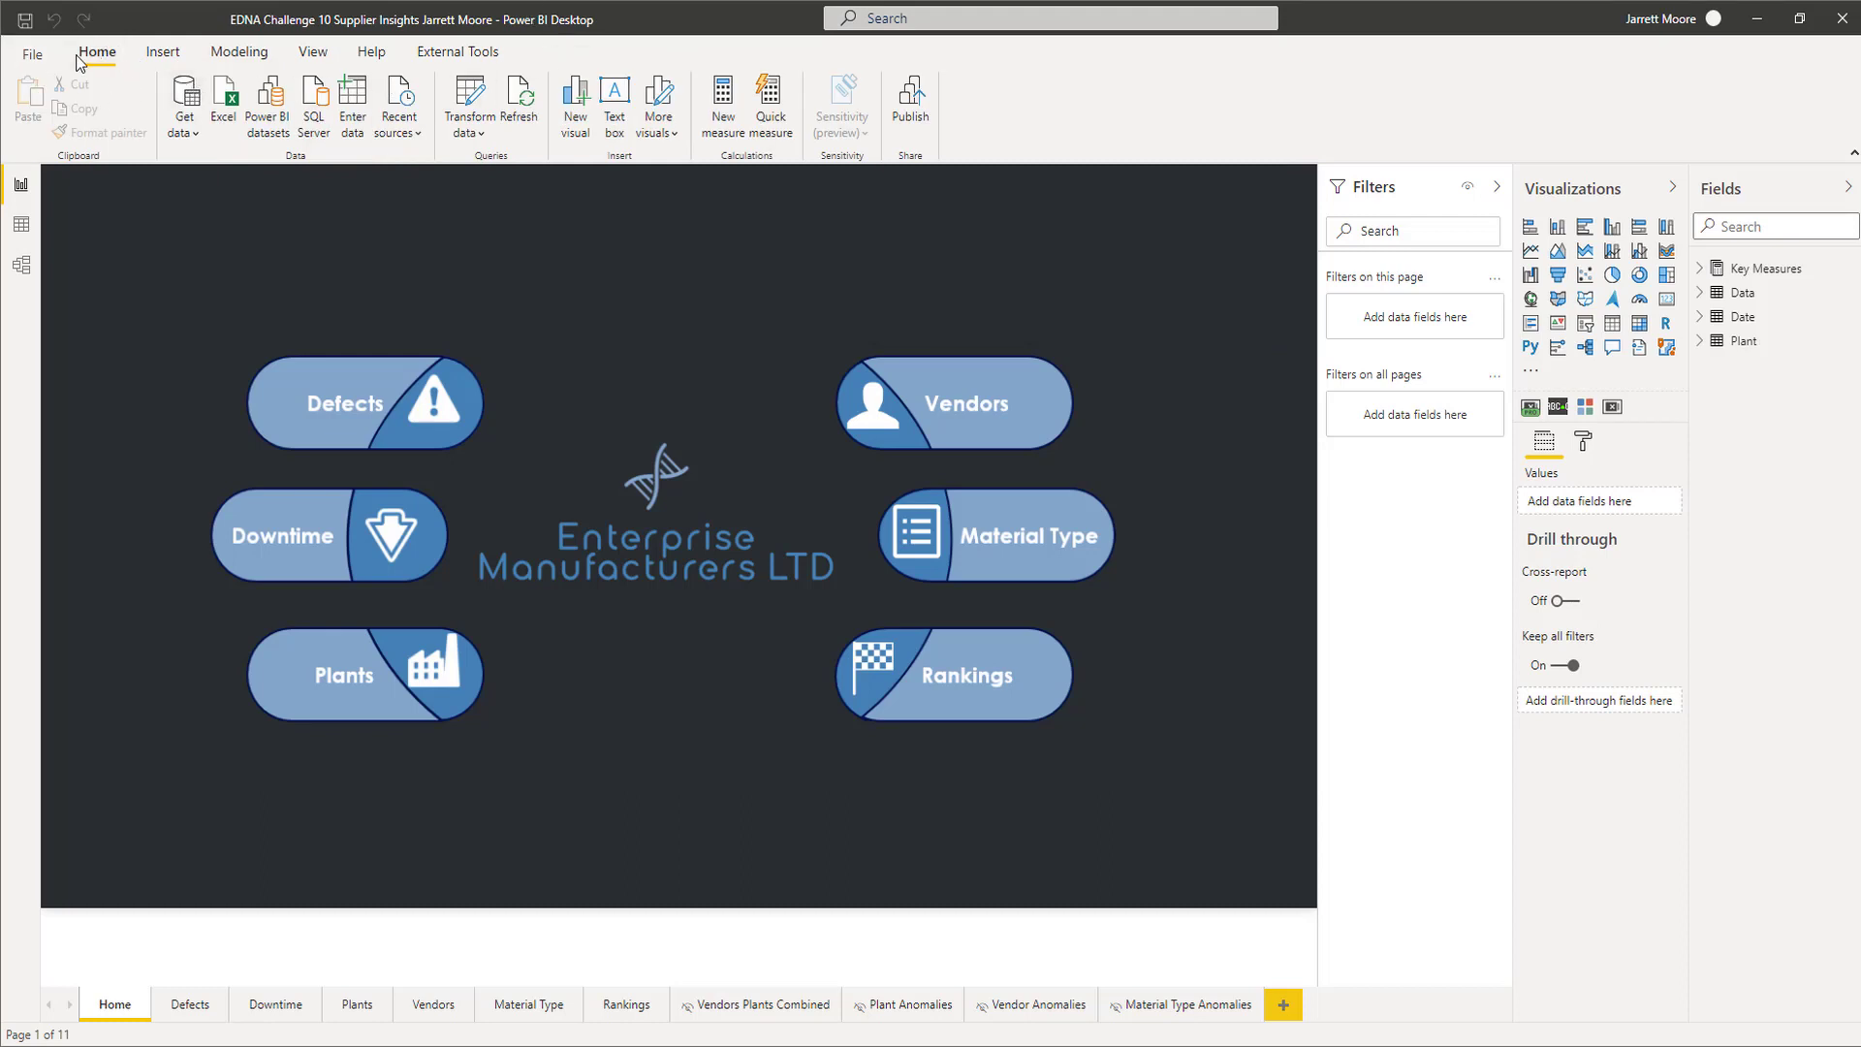
pyautogui.click(927, 18)
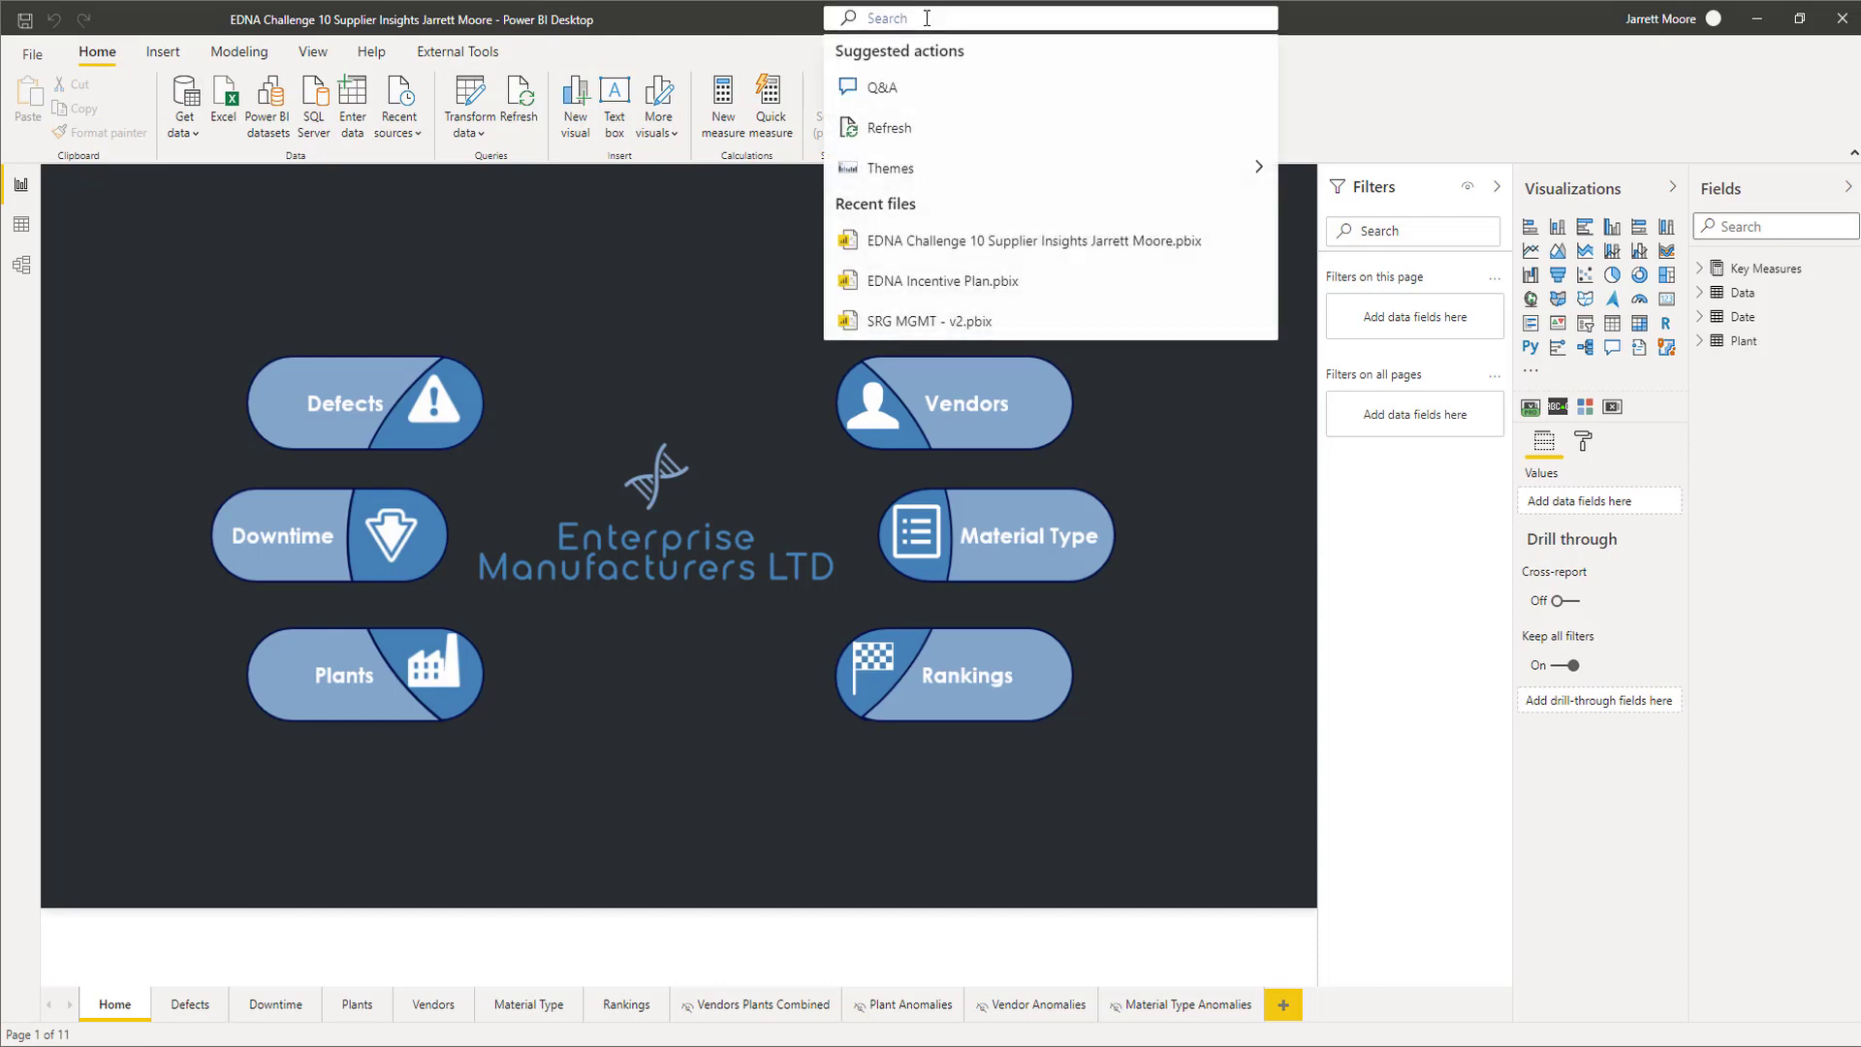
pyautogui.click(1521, 107)
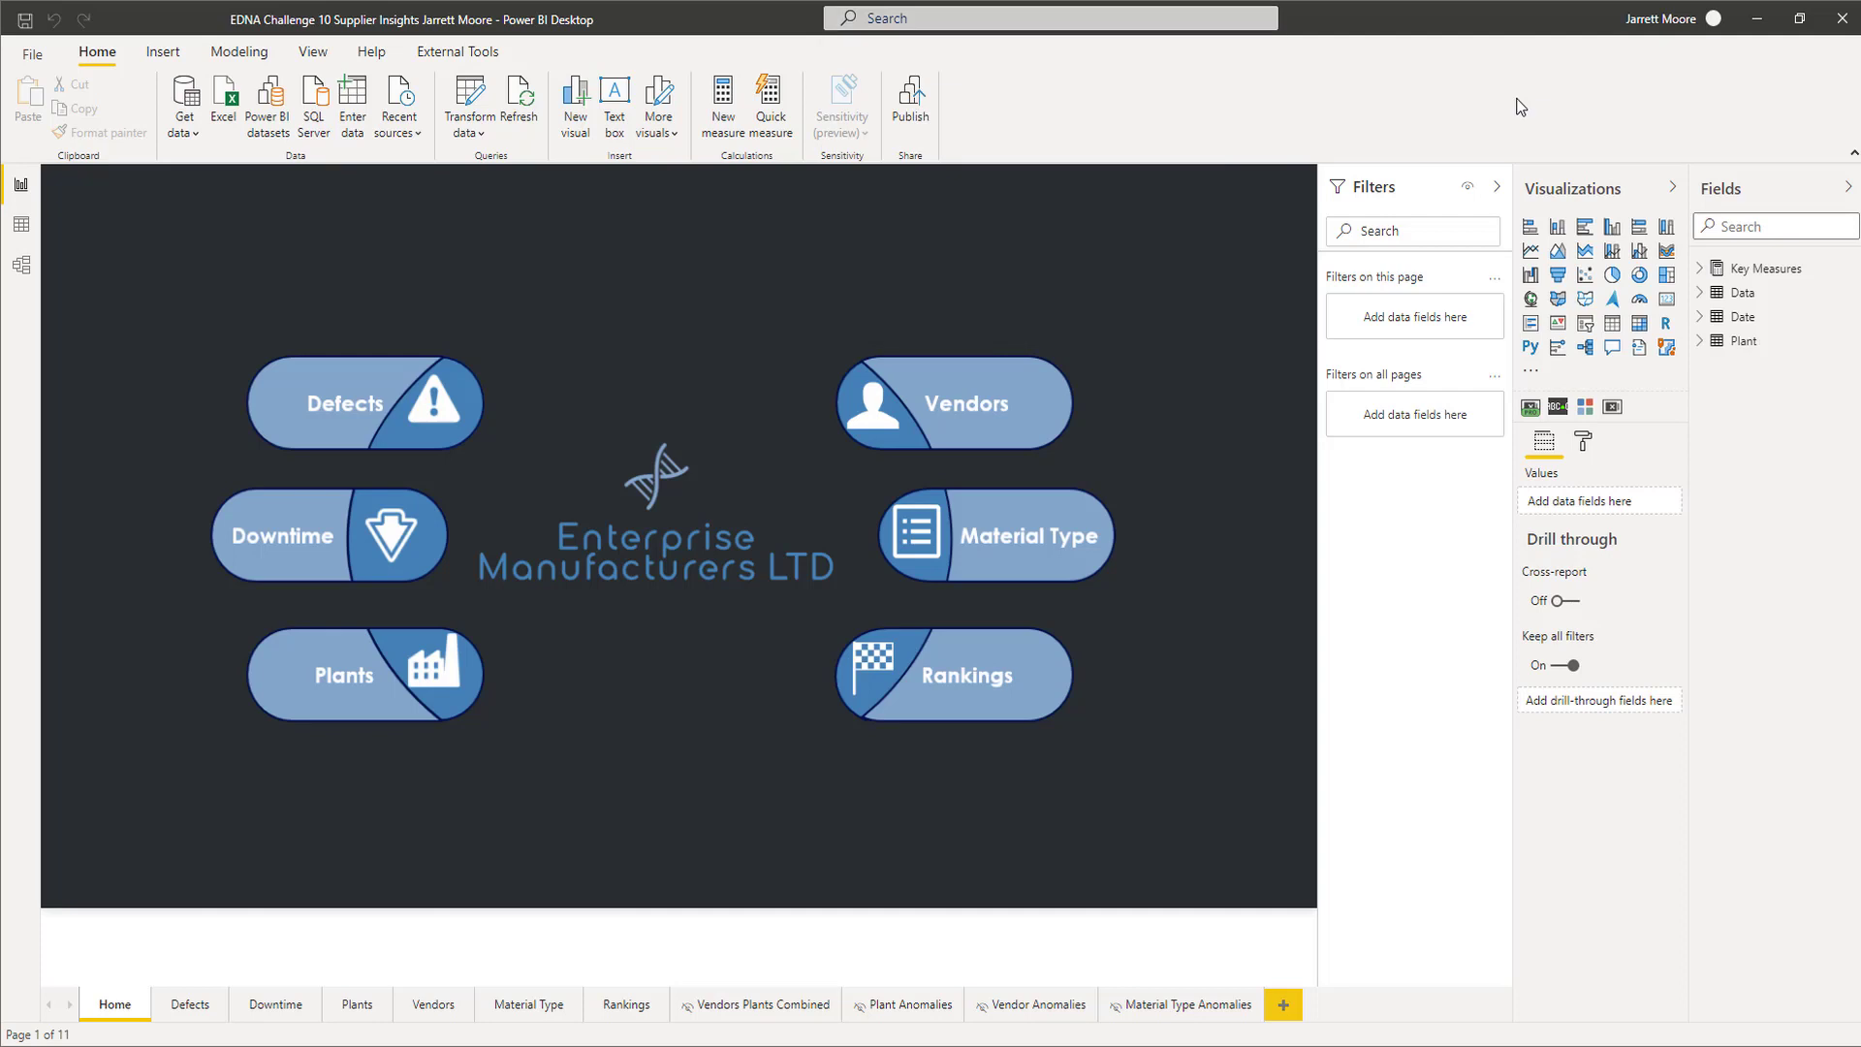
# In Model view, collapse the Plant, Date and Data table cards and move Key Measures left beside Date
pyautogui.click(21, 267)
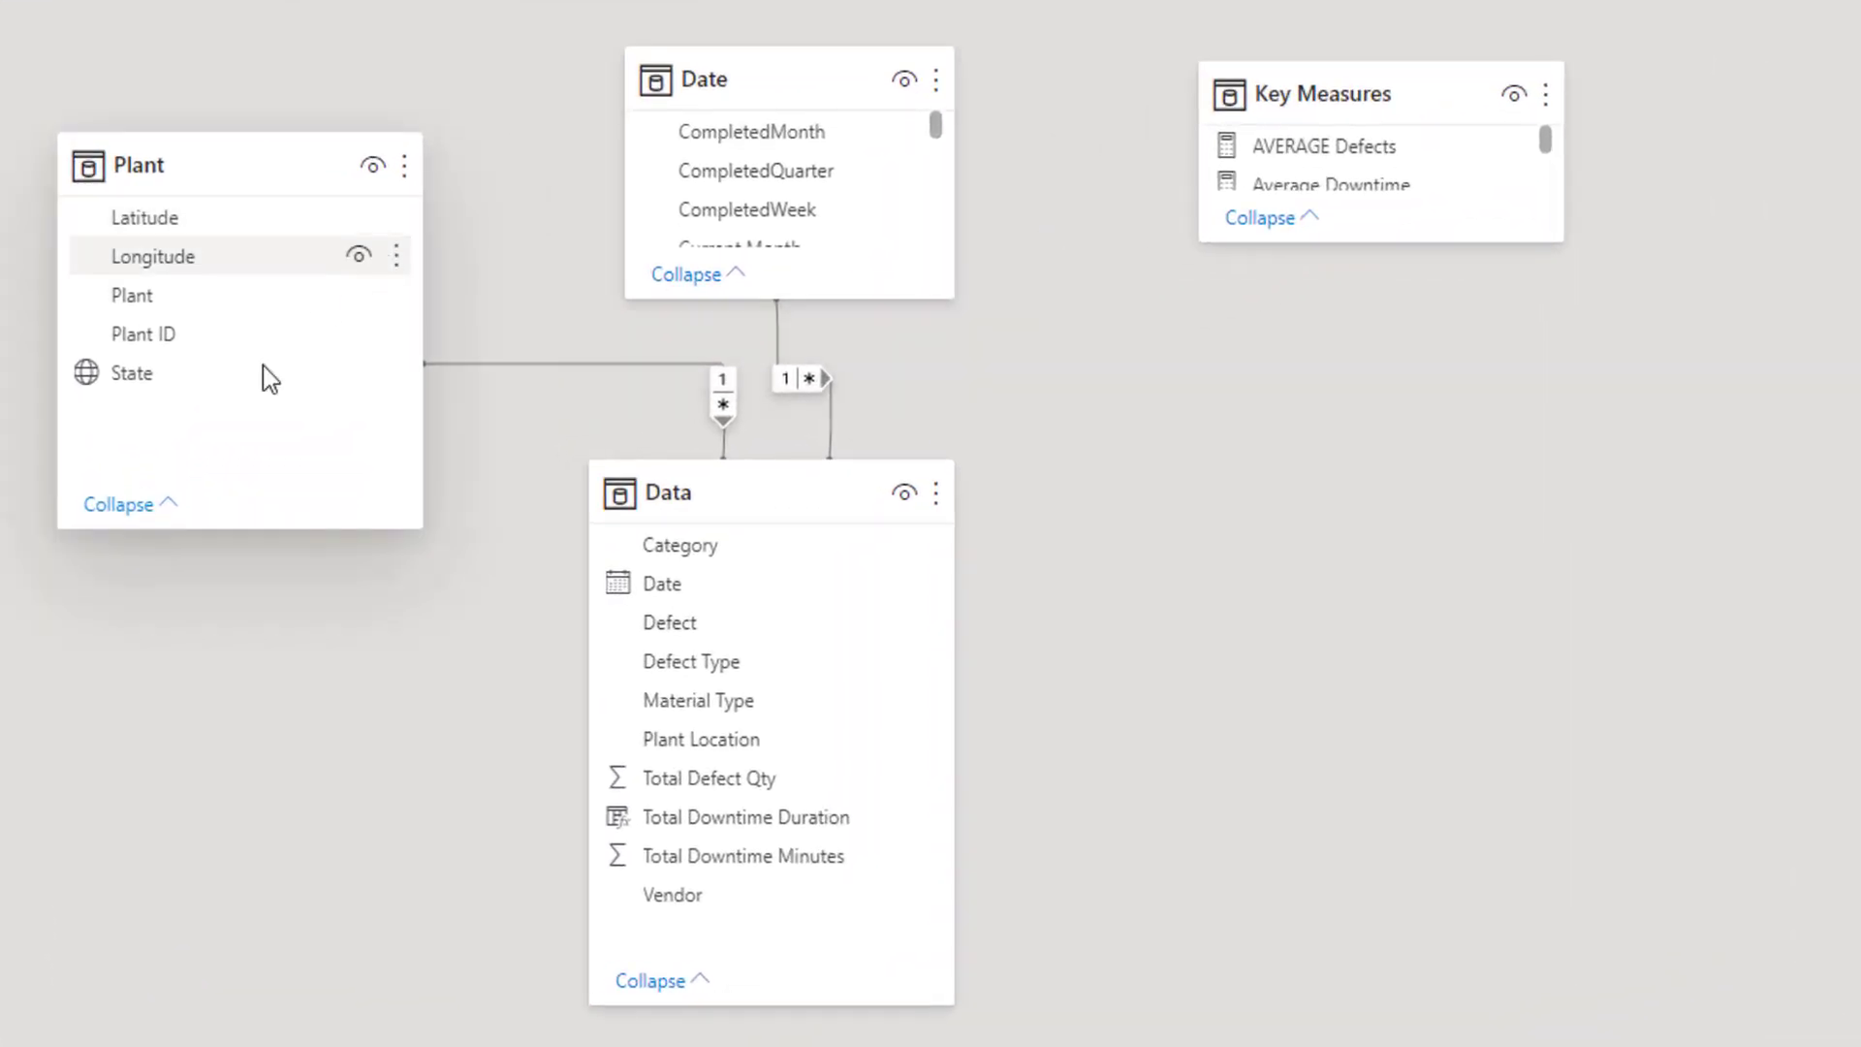
pyautogui.click(136, 505)
pyautogui.click(679, 275)
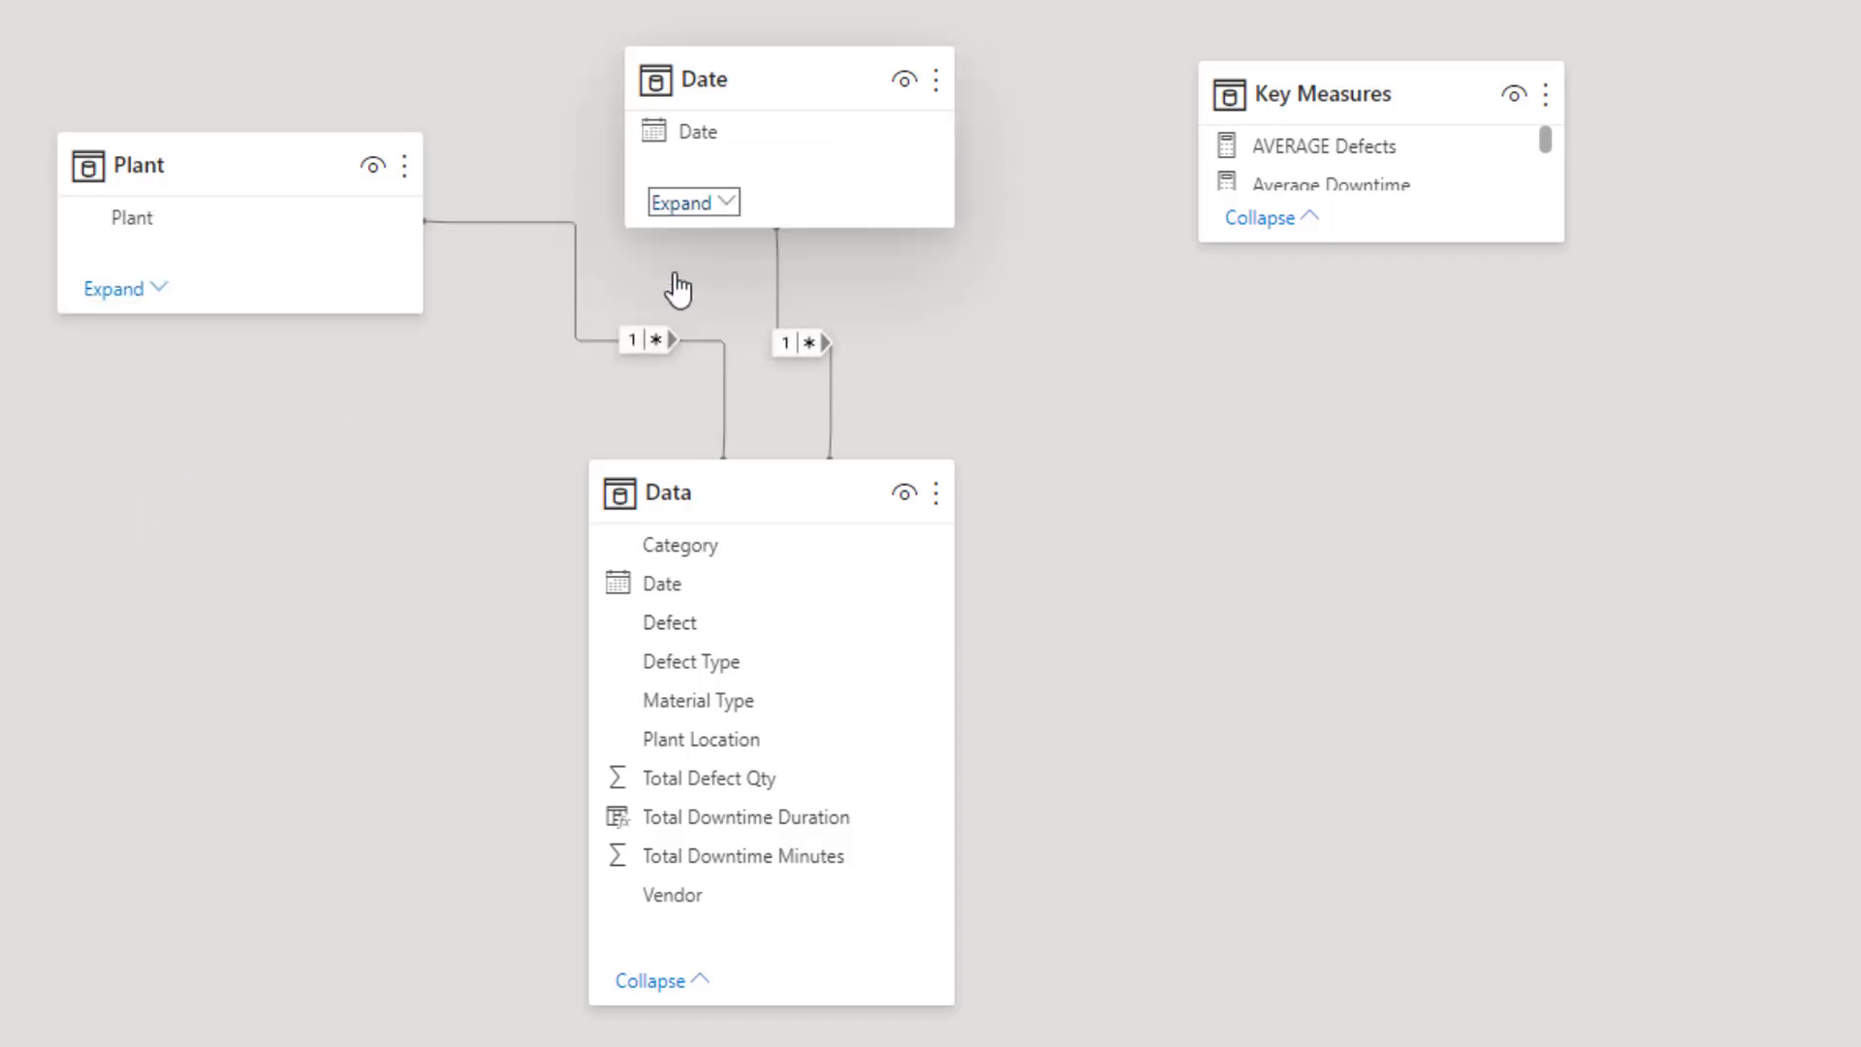
pyautogui.click(635, 985)
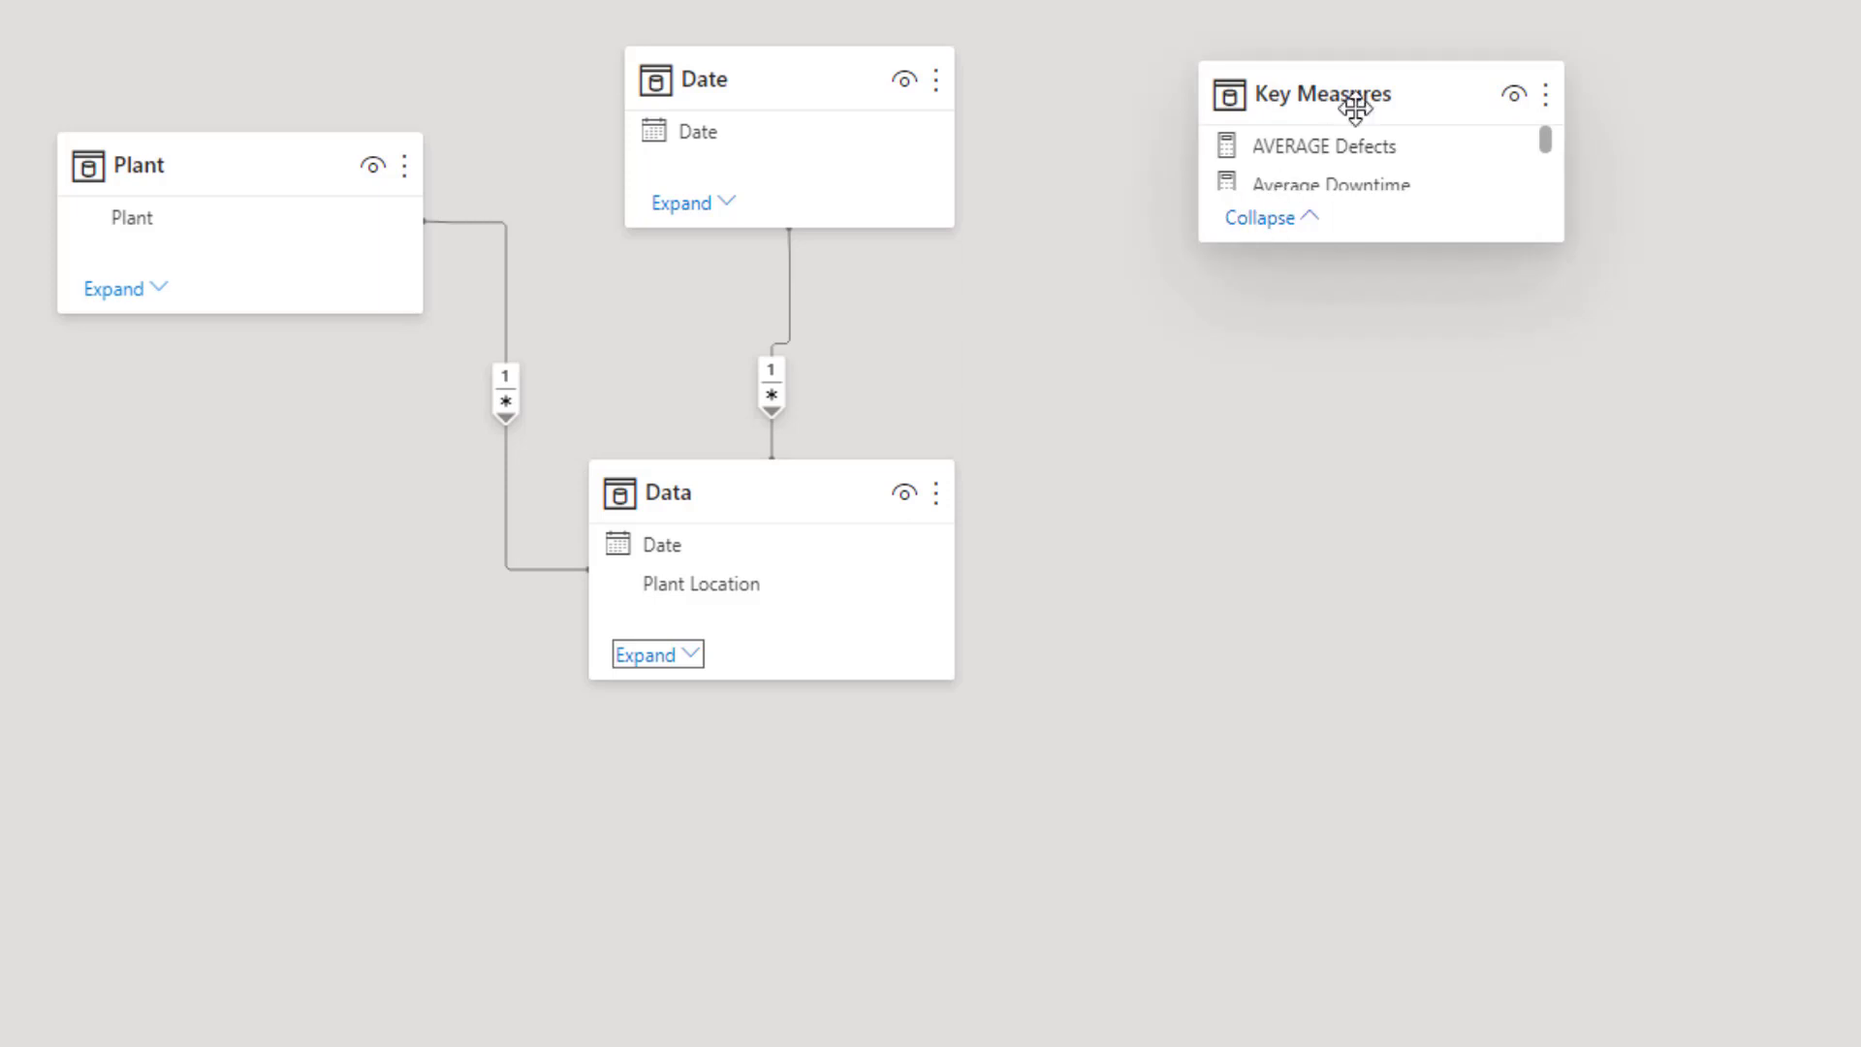
pyautogui.click(1414, 97)
pyautogui.moveTo(1414, 97); pyautogui.dragTo(1280, 78)
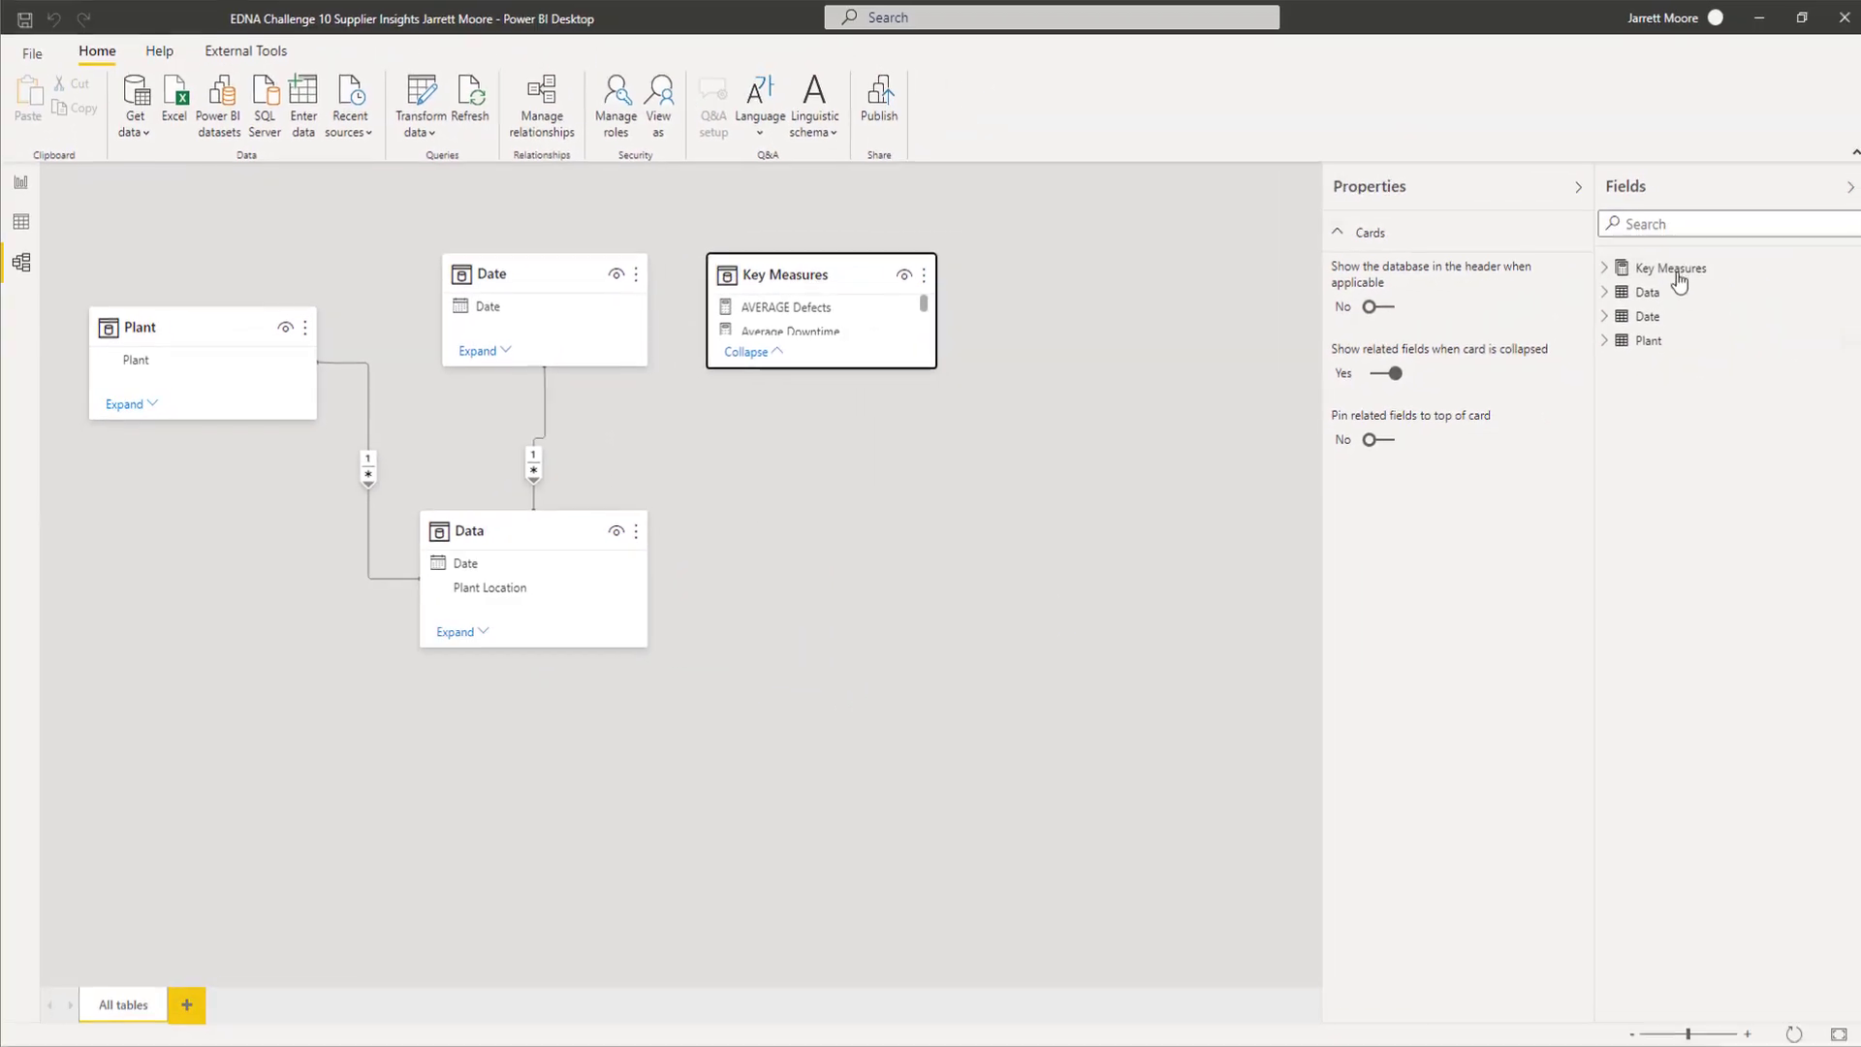
pyautogui.click(1605, 271)
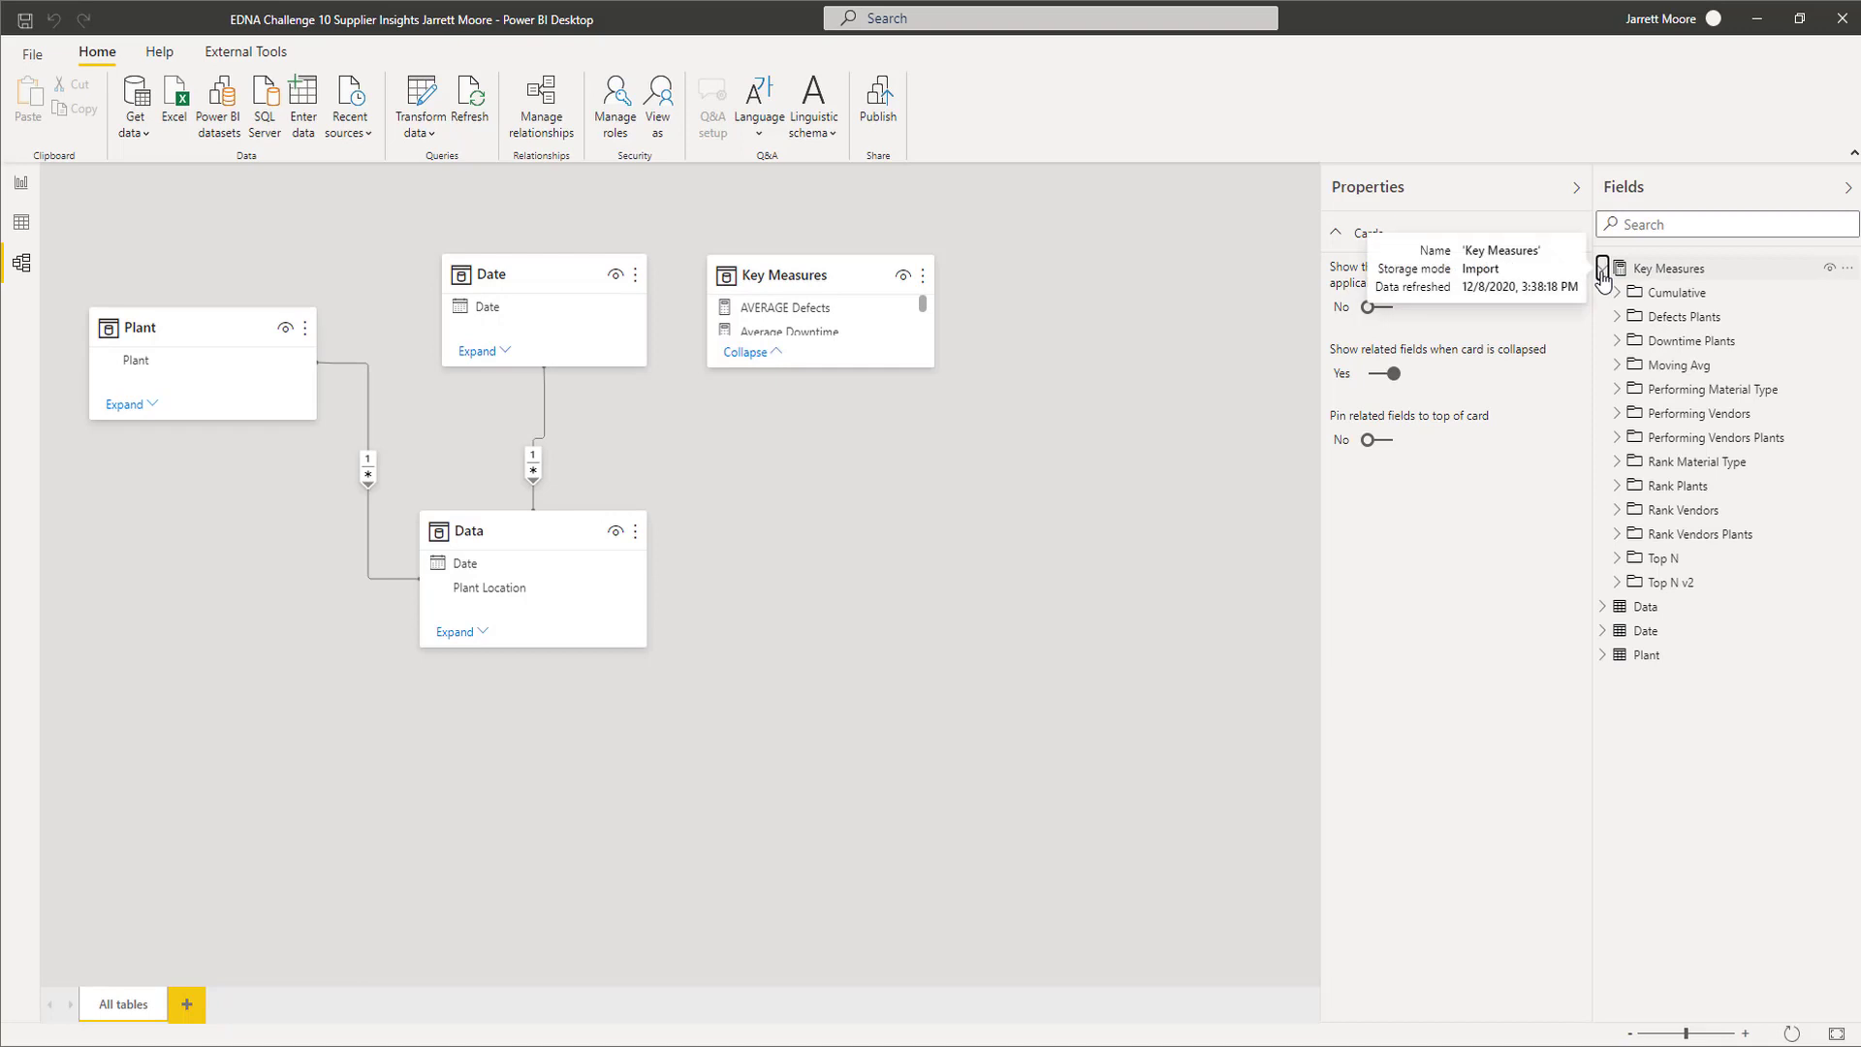
pyautogui.click(1604, 272)
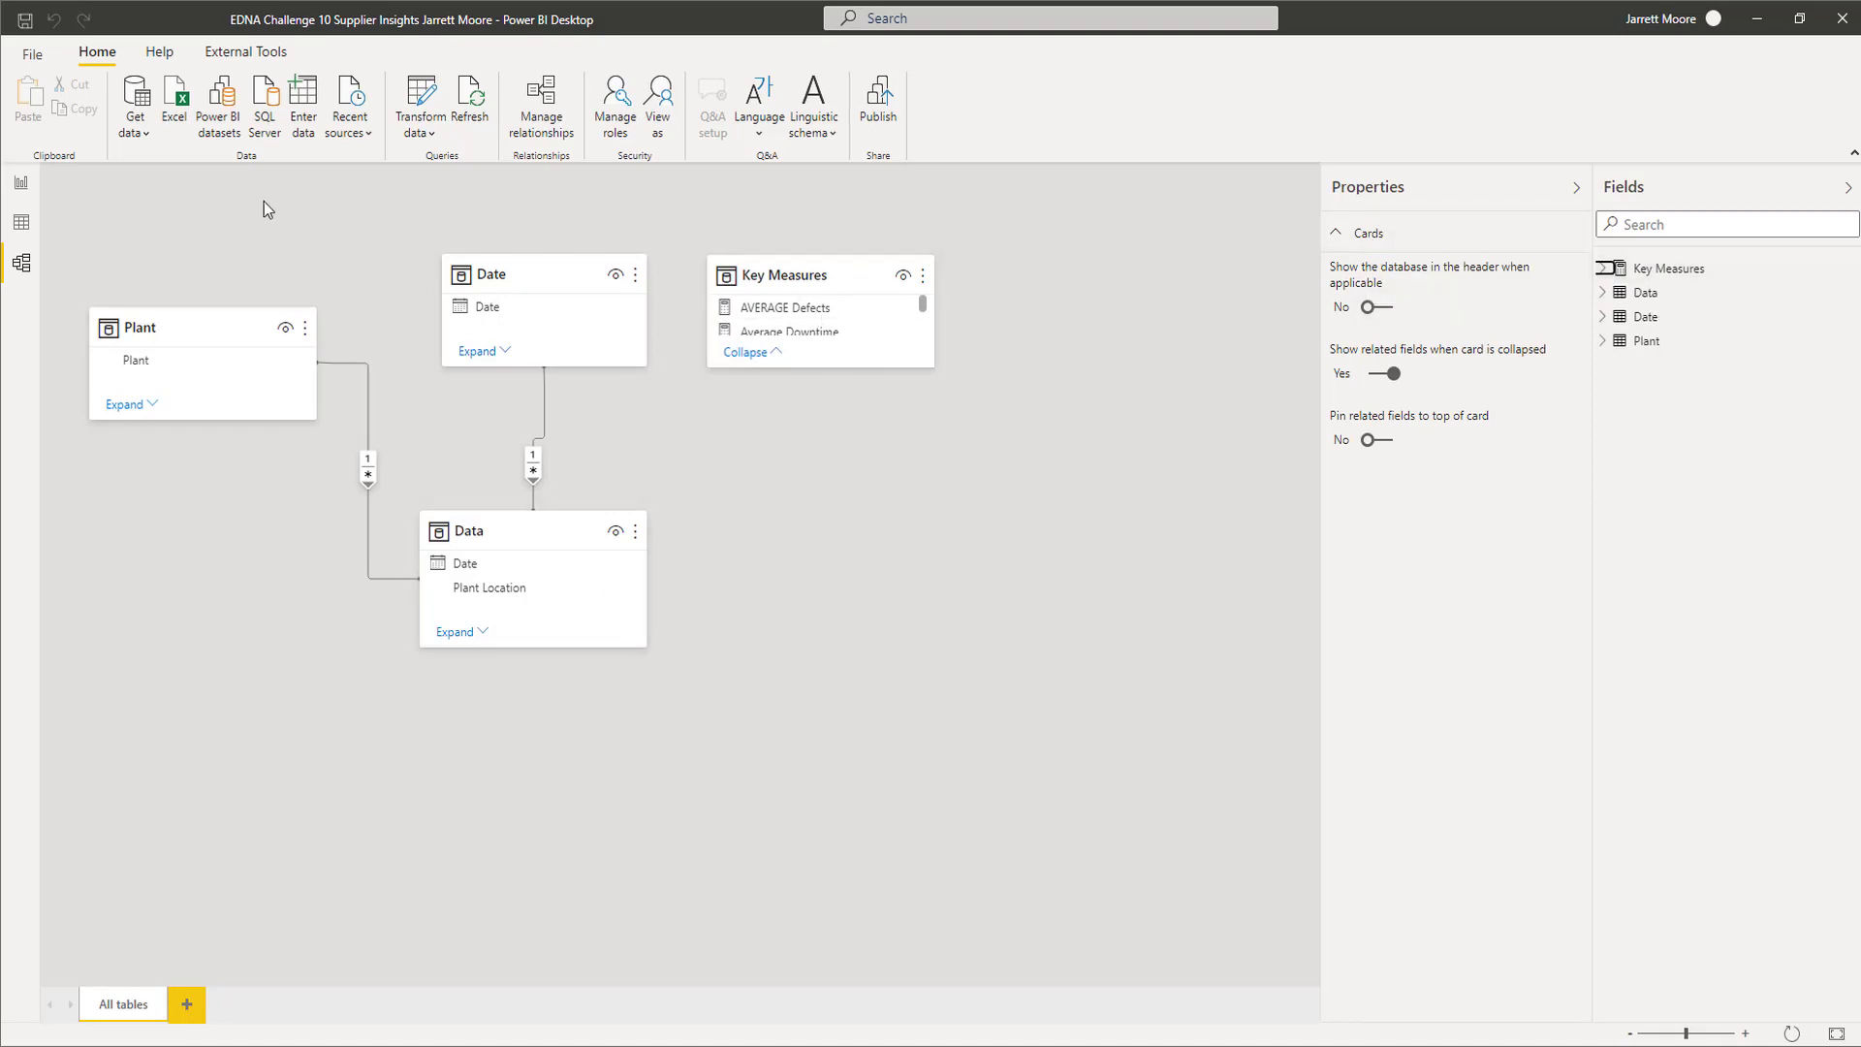
# Return to Report view on the Enterprise Manufacturers Home page with its six navigation buttons
pyautogui.click(21, 184)
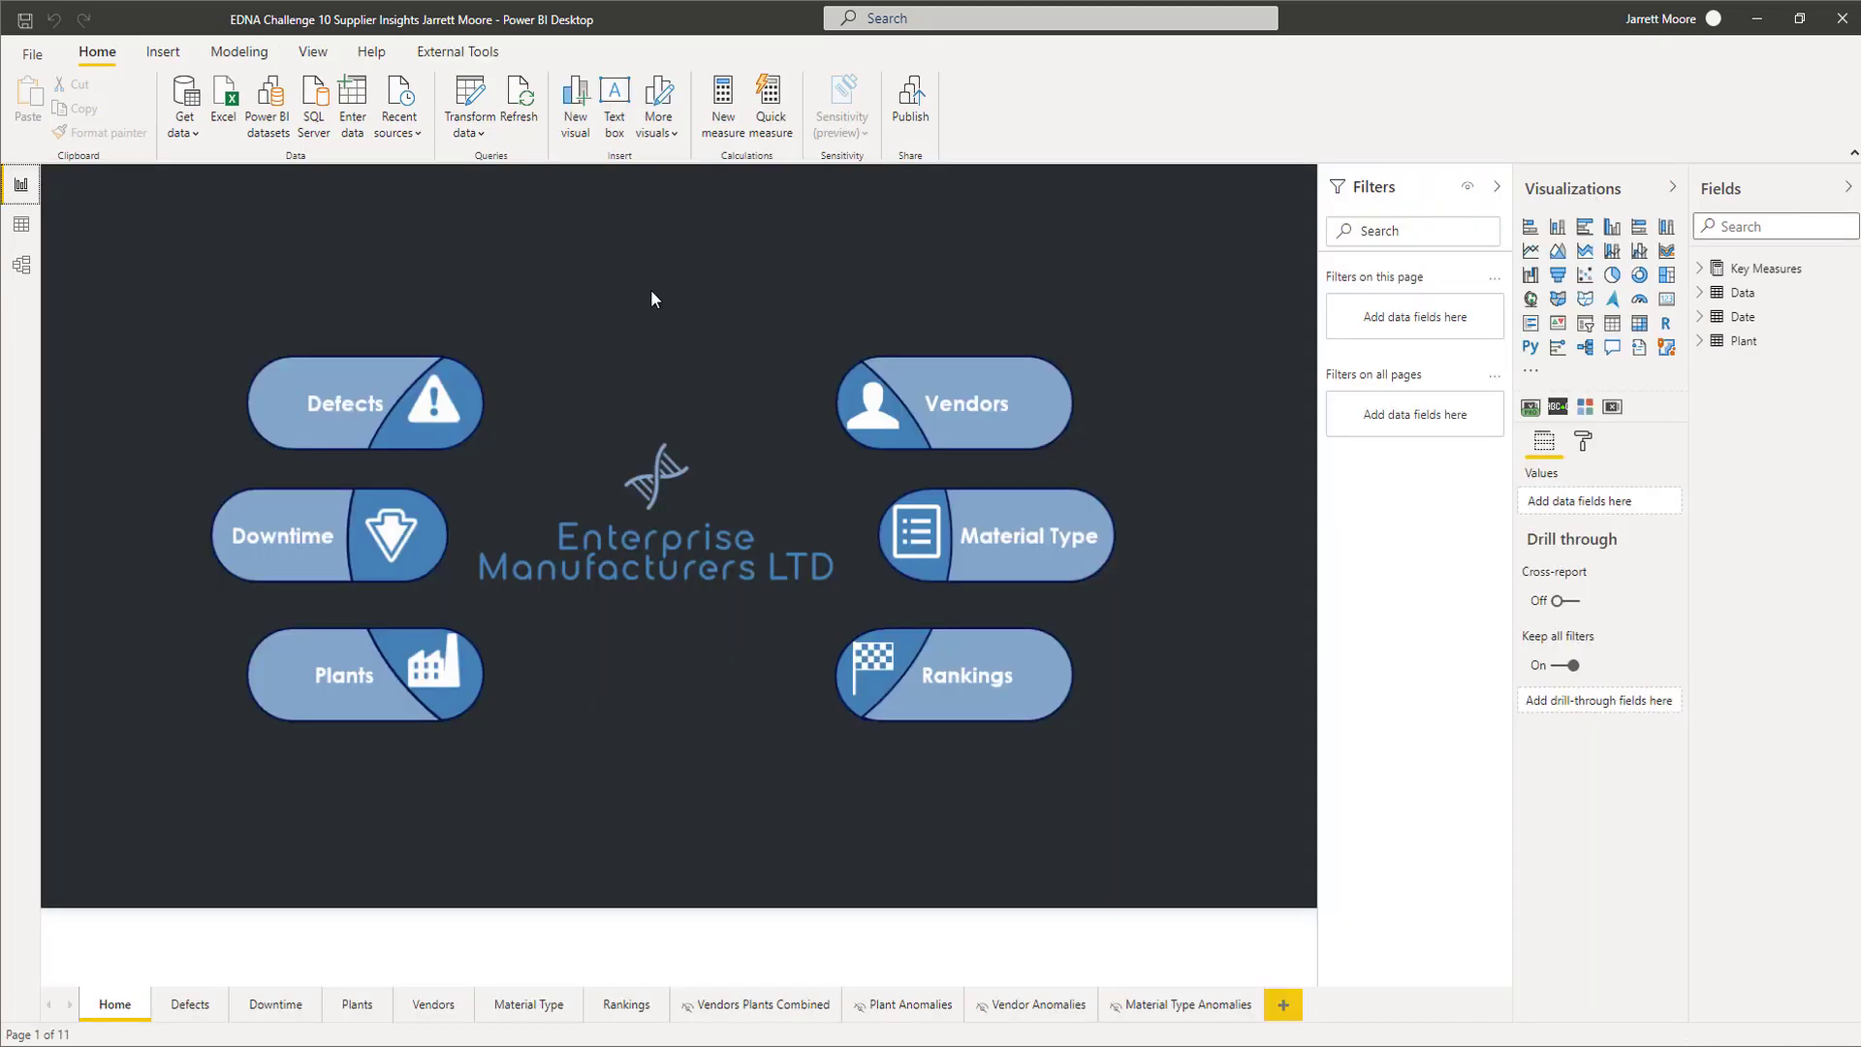